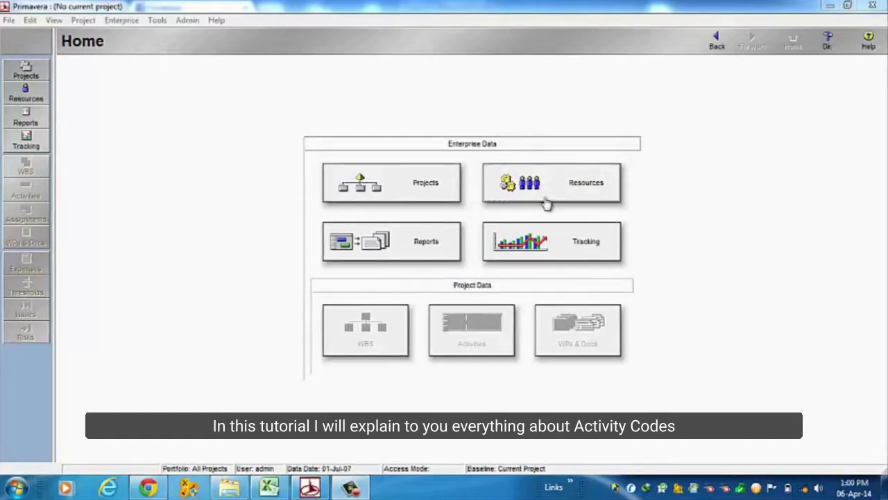
Open the Al Ahsa Ext prg-4 - B1-10 Specialized Medical Center project from the project list.
left_click(436, 190)
scroll(399, 236, "down", 1)
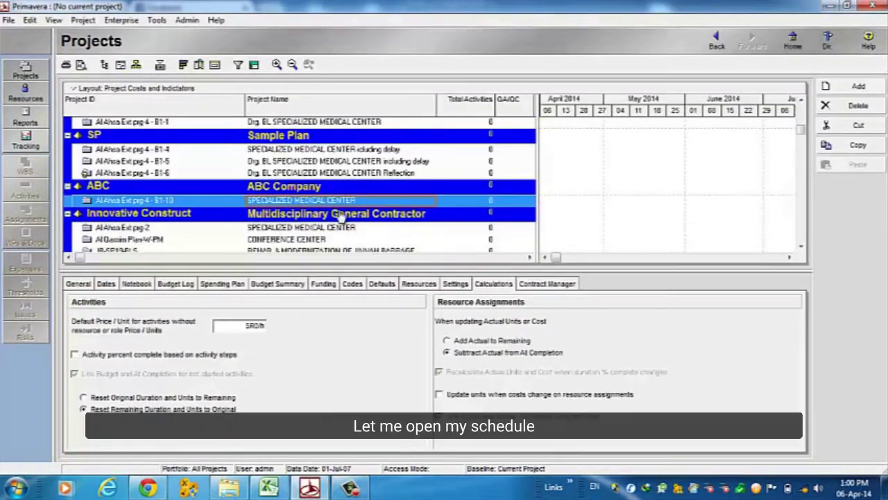
right_click(342, 202)
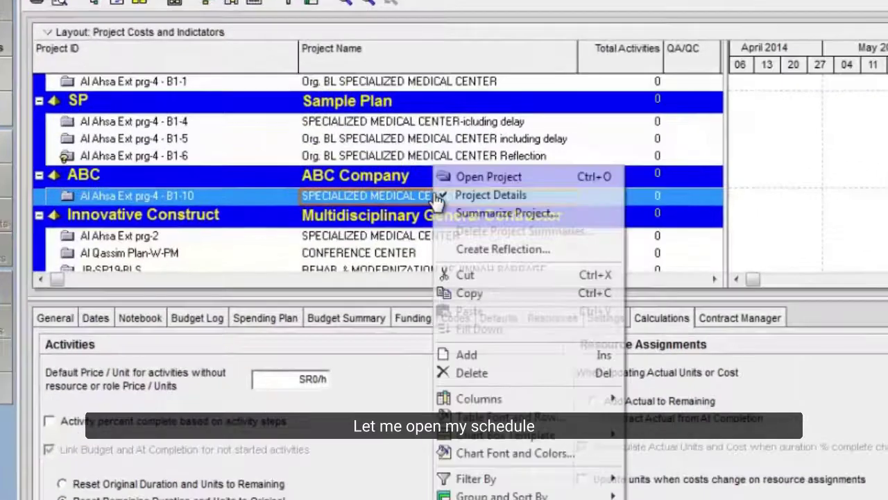
left_click(489, 176)
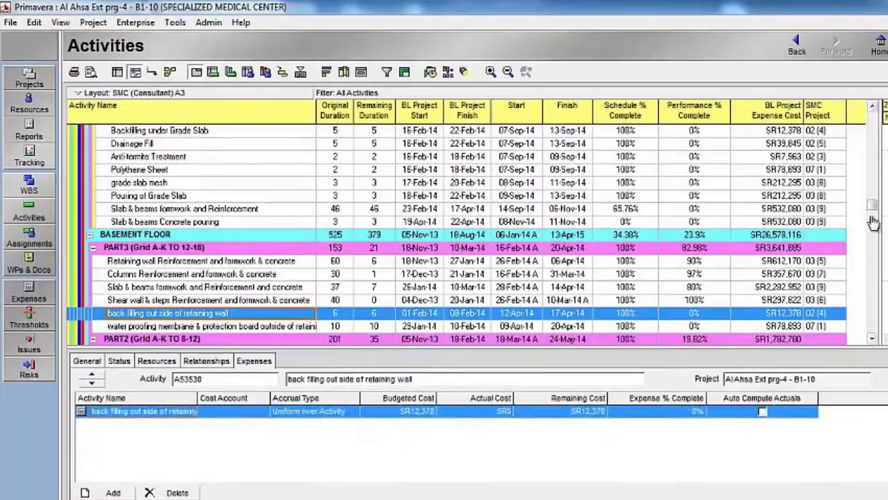
Scroll through the project's activities under headings such as MOBILIZATION and KEY MILESTONES.
left_click_drag(872, 198, 872, 116)
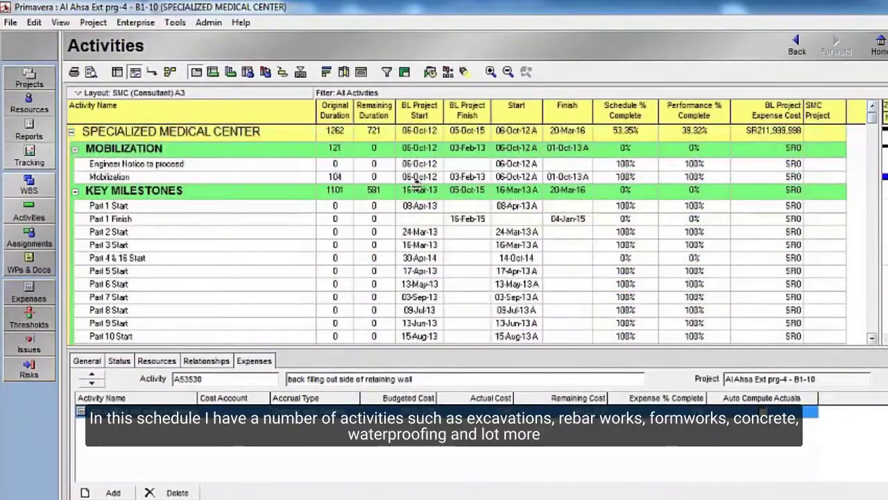
scroll(127, 195, "down", 2)
scroll(127, 195, "down", 9)
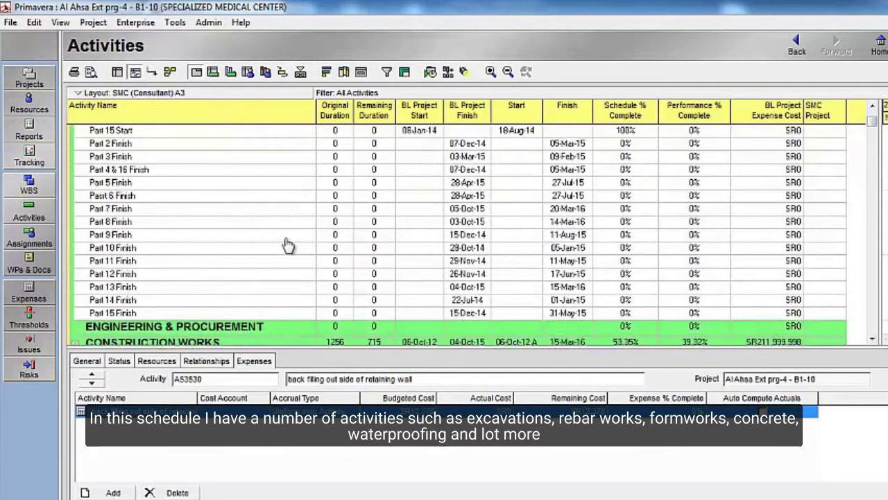
scroll(228, 277, "down", 5)
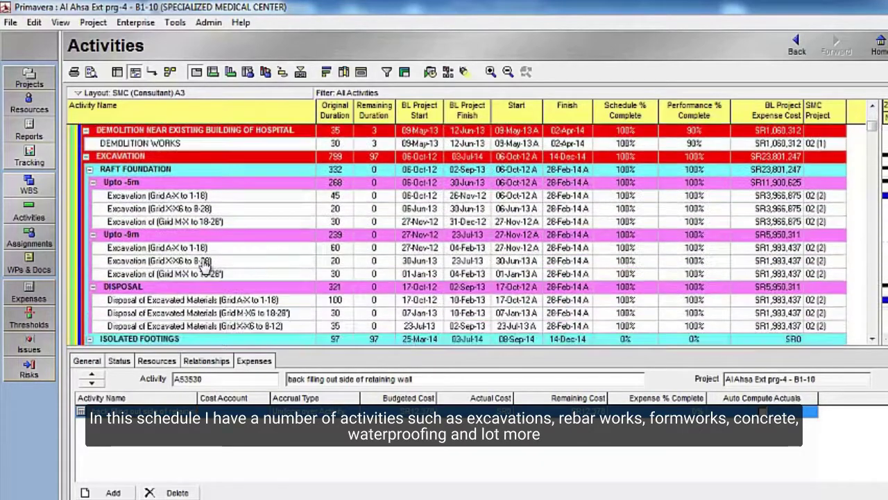
scroll(238, 258, "down", 4)
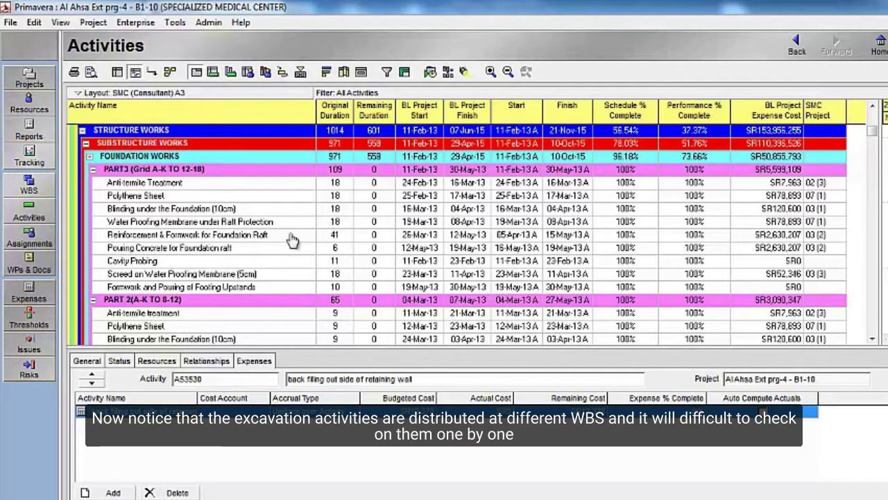
scroll(292, 240, "up", 1)
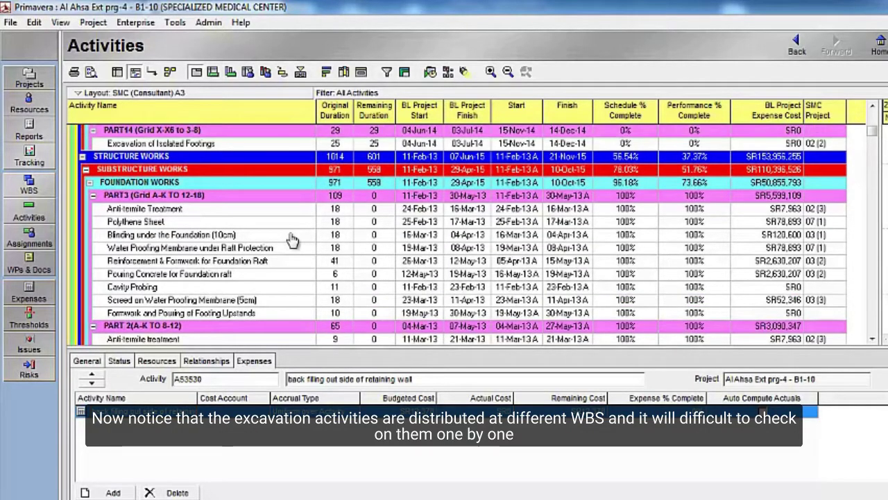
scroll(292, 239, "down", 5)
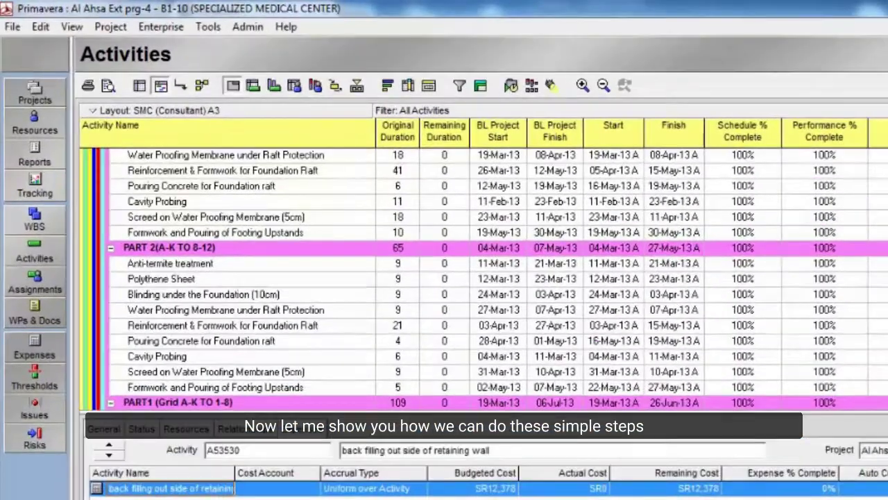
scroll(864, 142, "up", 10)
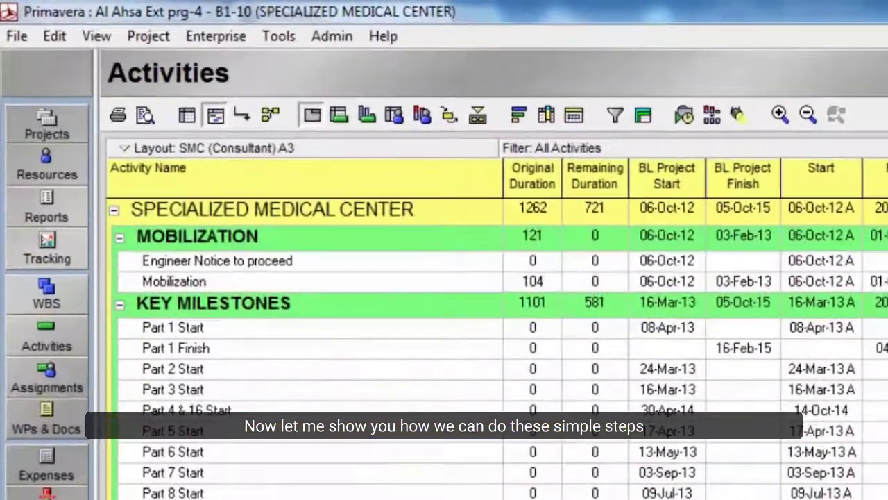
Open the Activity Codes definitions from the Enterprise menu.
left_click(227, 38)
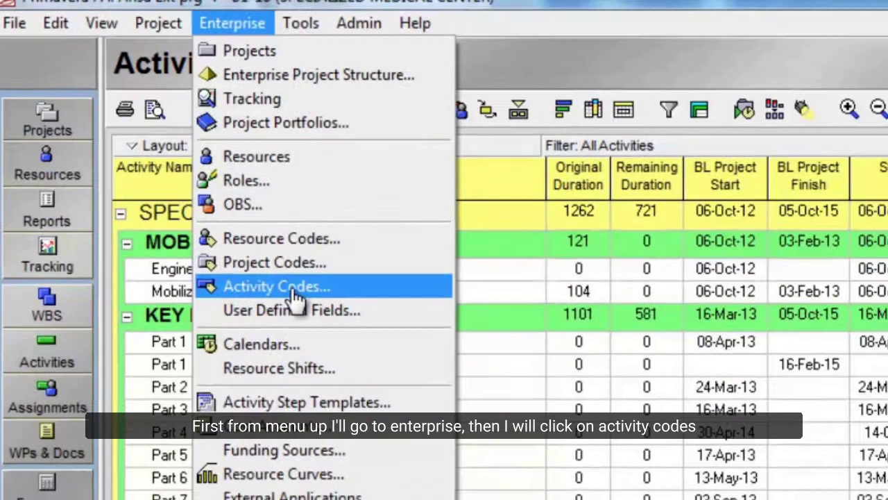
left_click(293, 292)
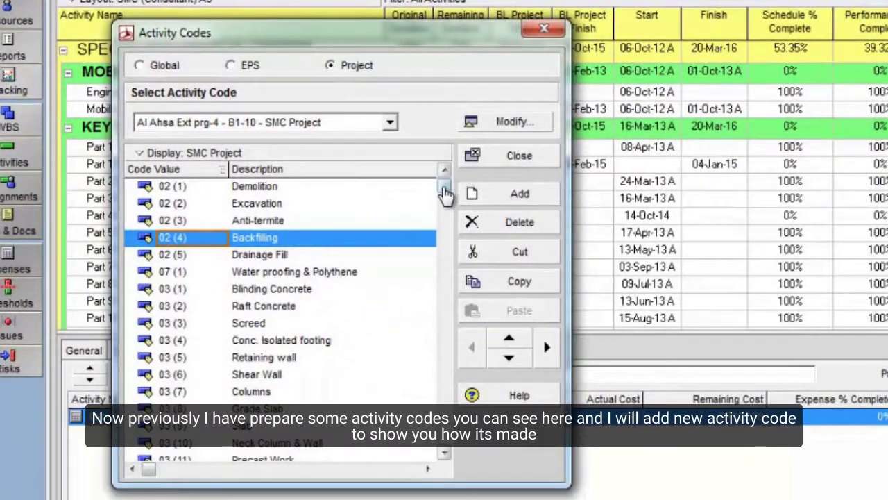
left_click_drag(444, 189, 445, 451)
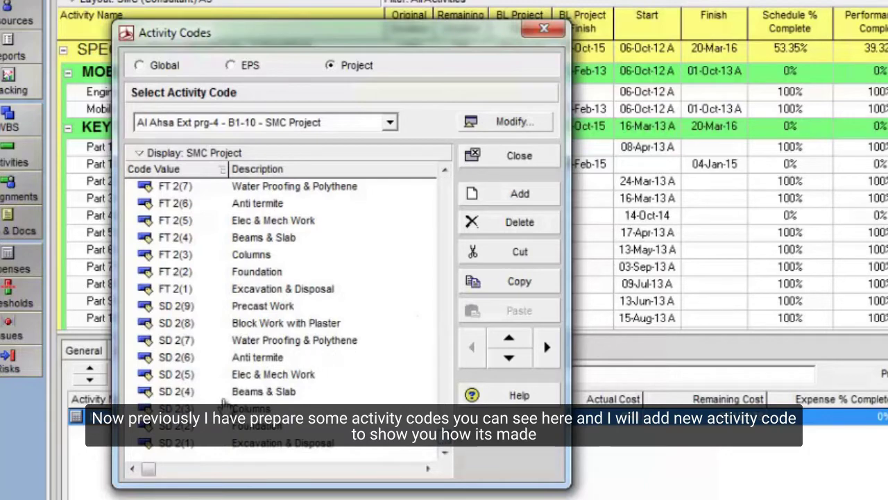
Add SMC Project code value 49 described as 'Formwork fixing in super structure'.
left_click(475, 194)
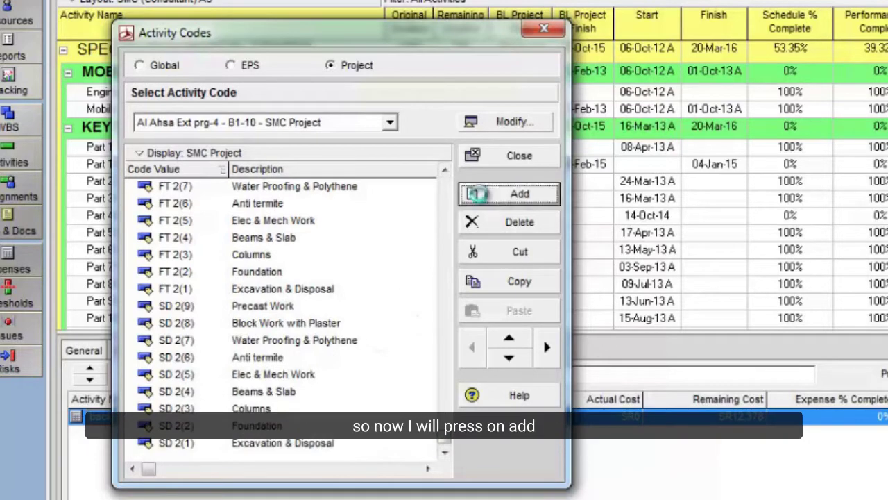
left_click(208, 187)
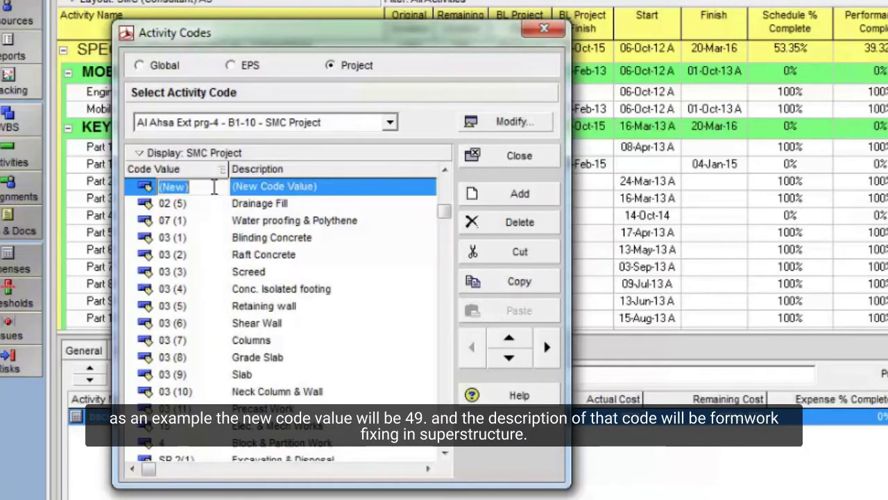
type("49")
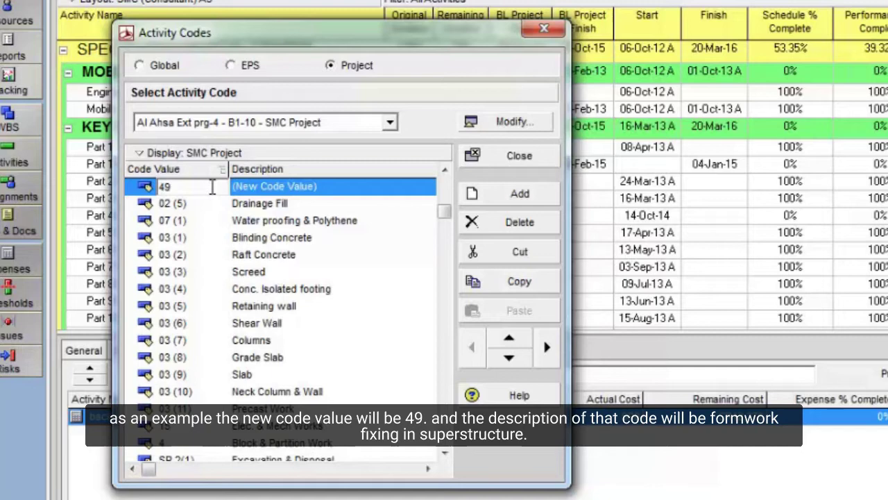
left_click(355, 193)
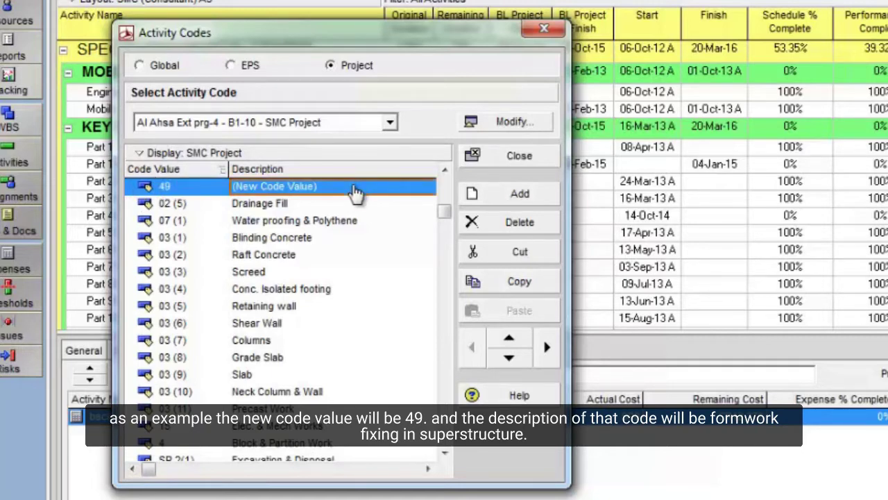
left_click(354, 188)
type("Formwo")
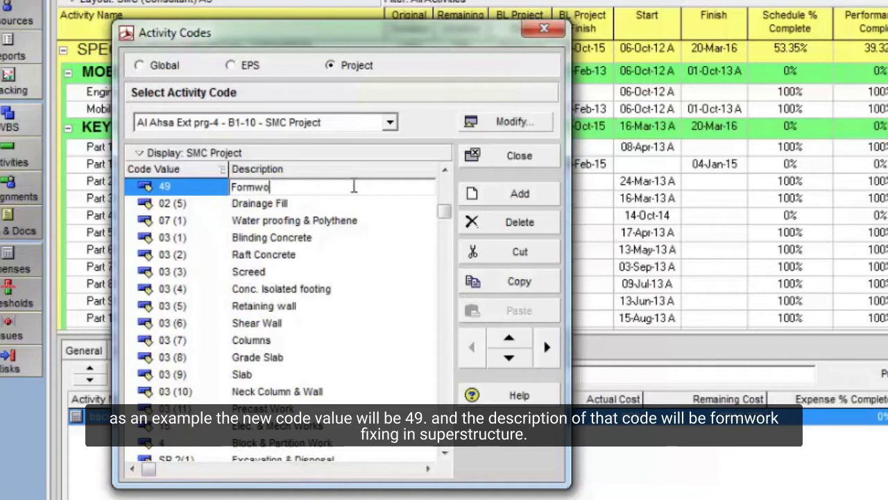
type("rk fixing in sup")
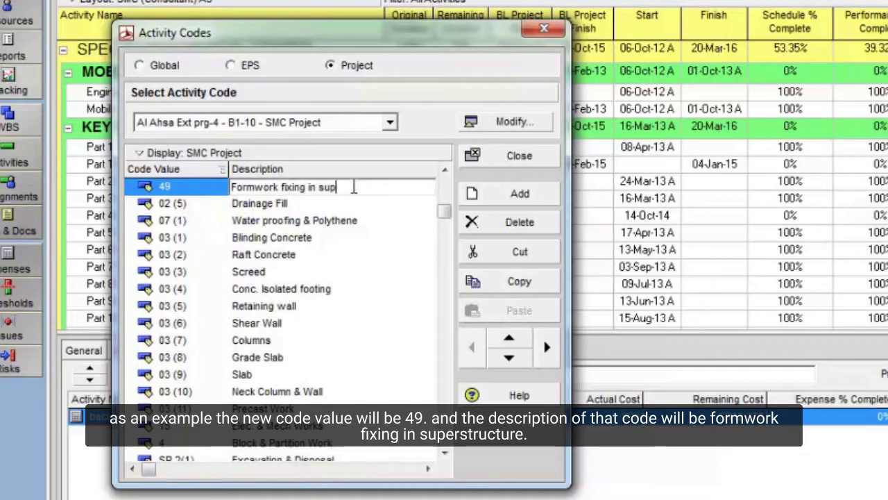
type("er structure")
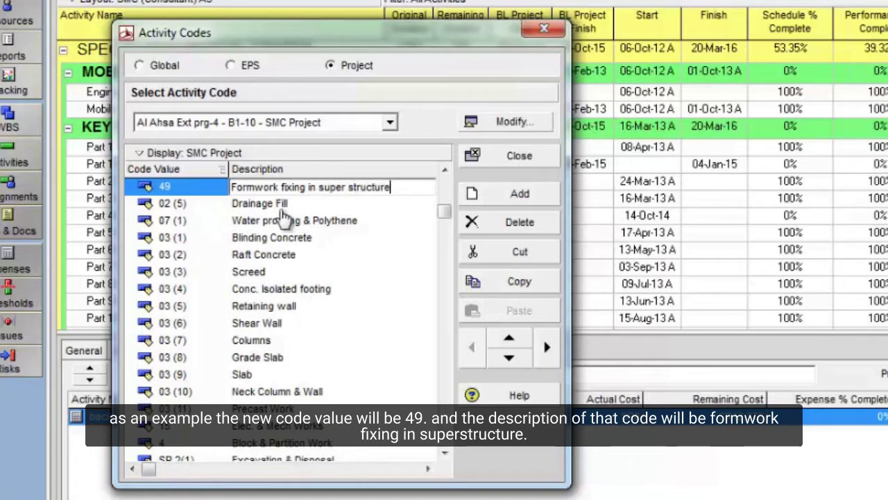
left_click(284, 204)
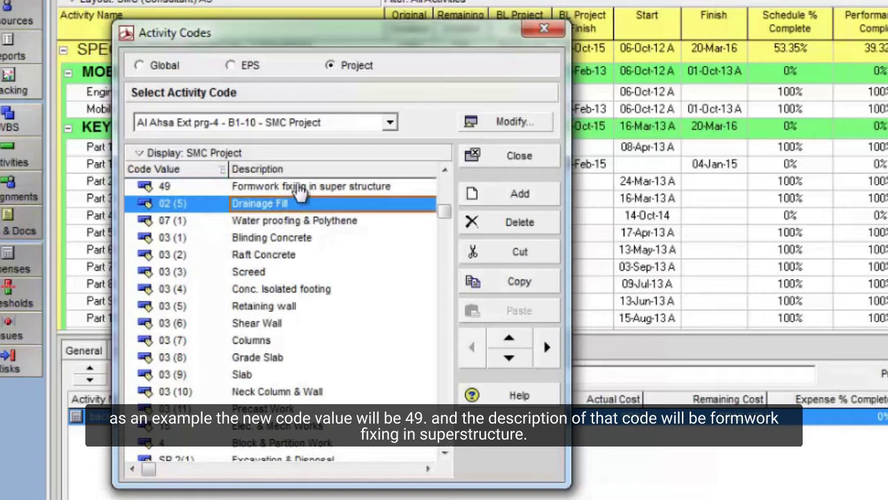
Select the new code 49 row and close the Activity Codes dialog.
left_click(297, 187)
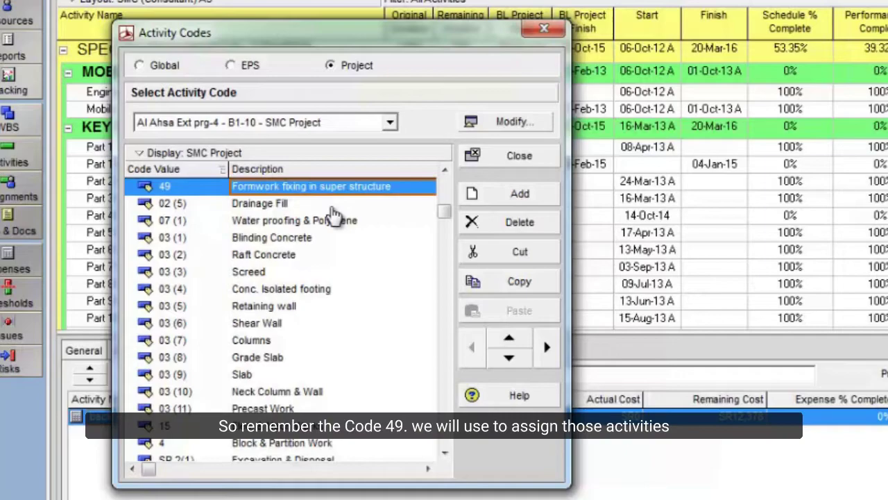
left_click(194, 189)
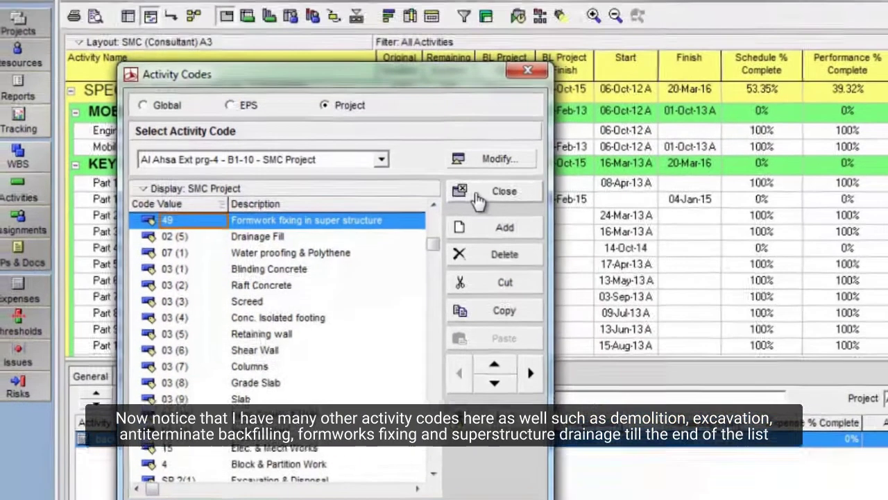
left_click(490, 169)
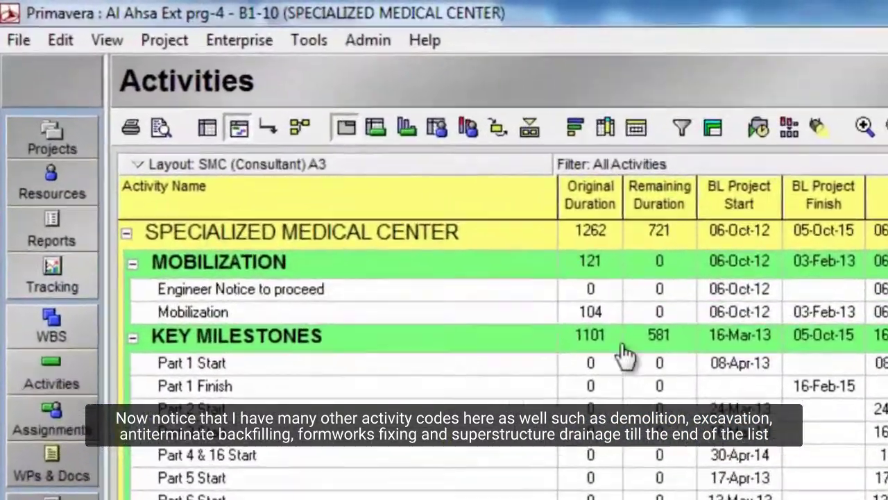
left_click(239, 40)
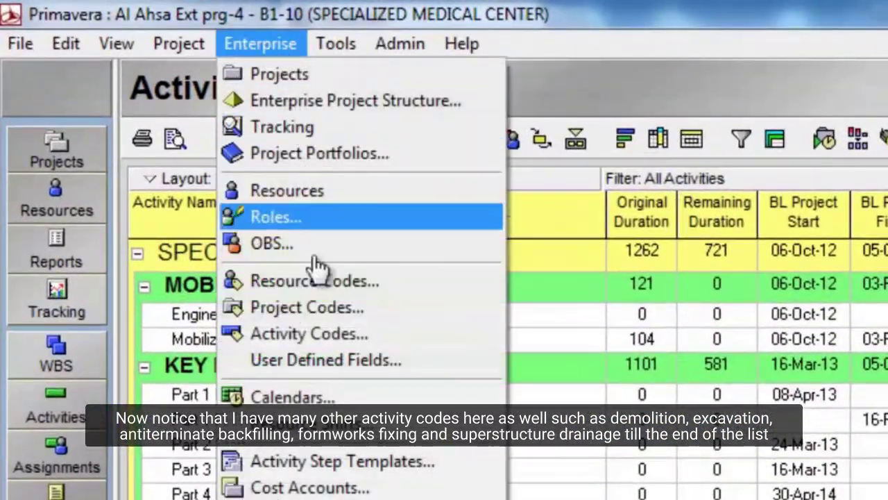
left_click(336, 347)
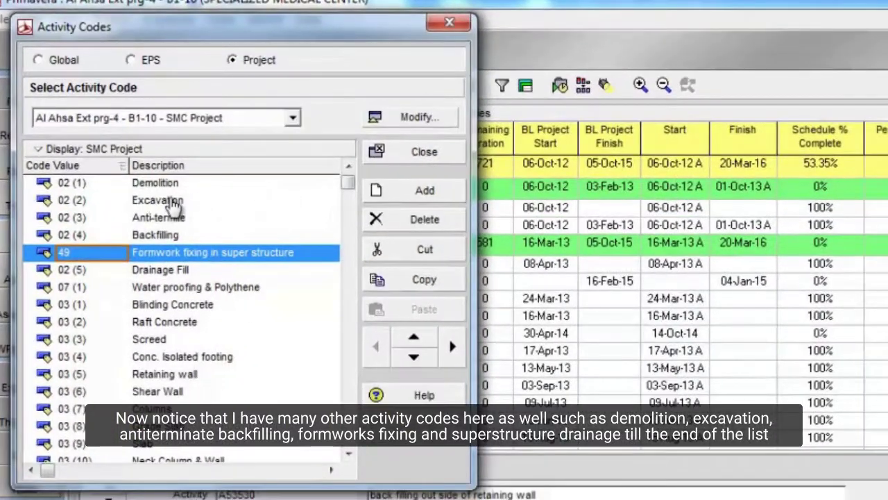
left_click(163, 184)
left_click(172, 201)
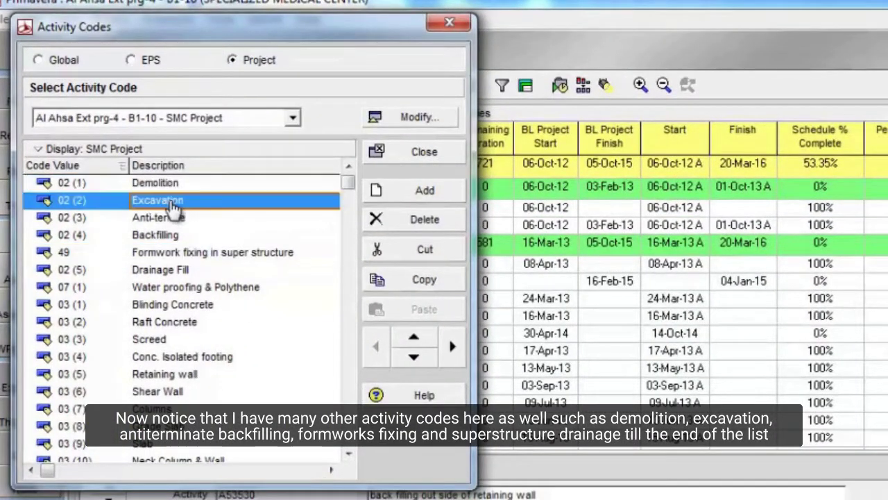
left_click(174, 219)
left_click(181, 236)
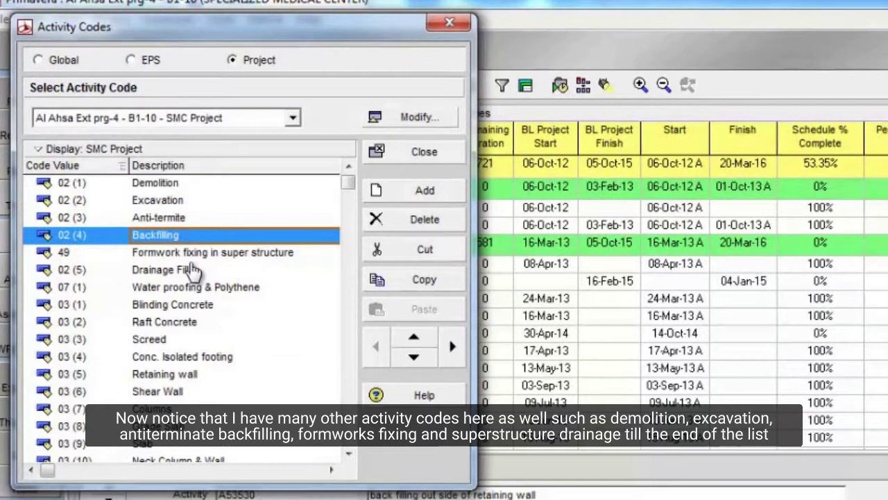
left_click(195, 256)
left_click(191, 272)
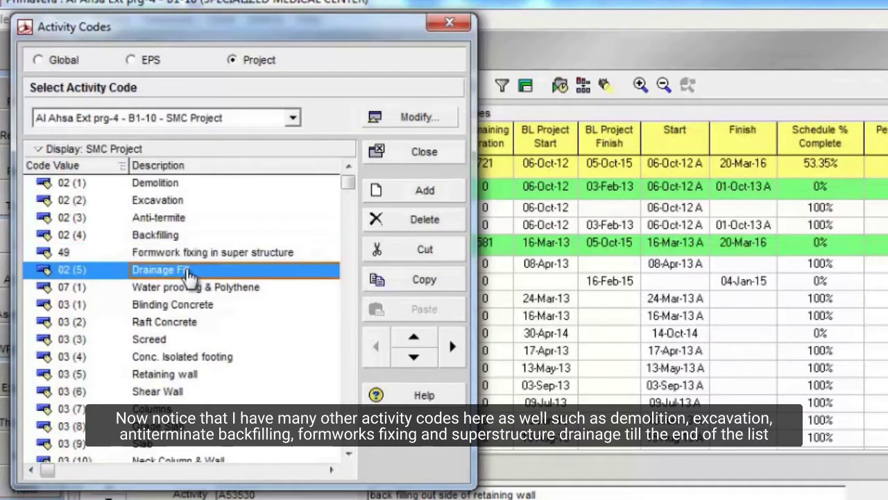
left_click(202, 288)
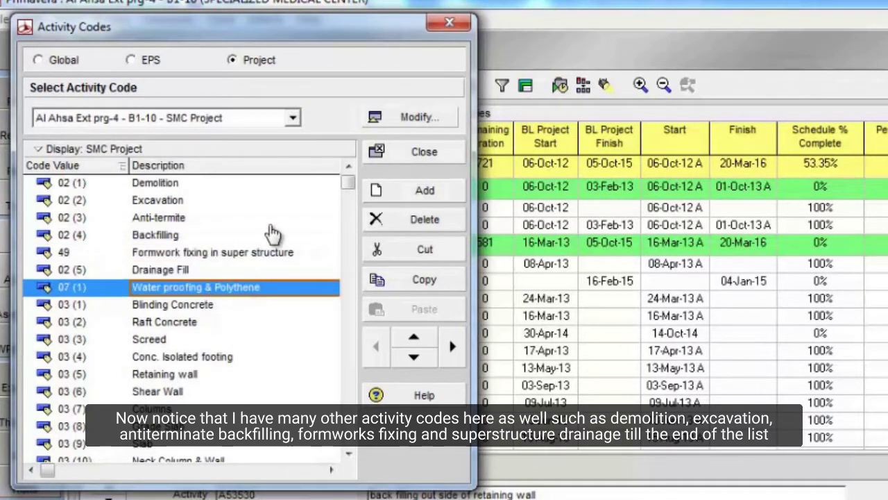
mouse_move(346, 184)
left_mouse_down()
mouse_move(346, 383)
mouse_move(347, 182)
left_mouse_up()
Close Activity Codes and tick the Activty Name filter in the Filters list.
left_click(449, 22)
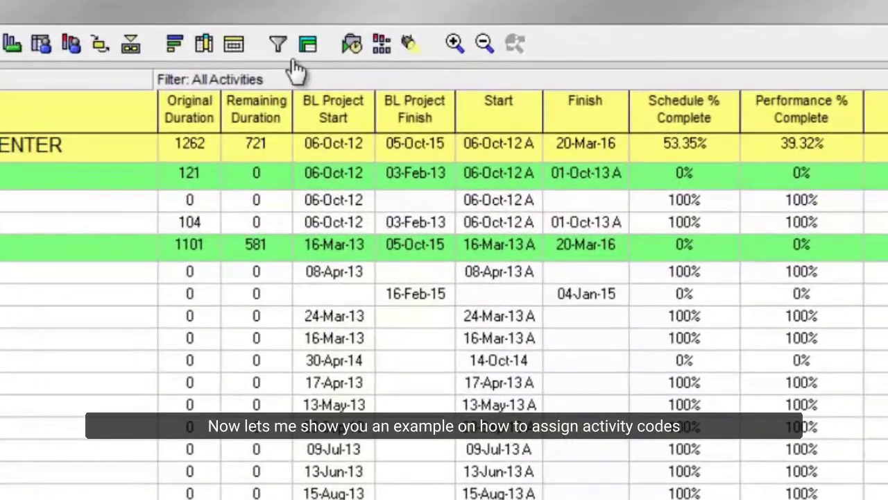
left_click(278, 43)
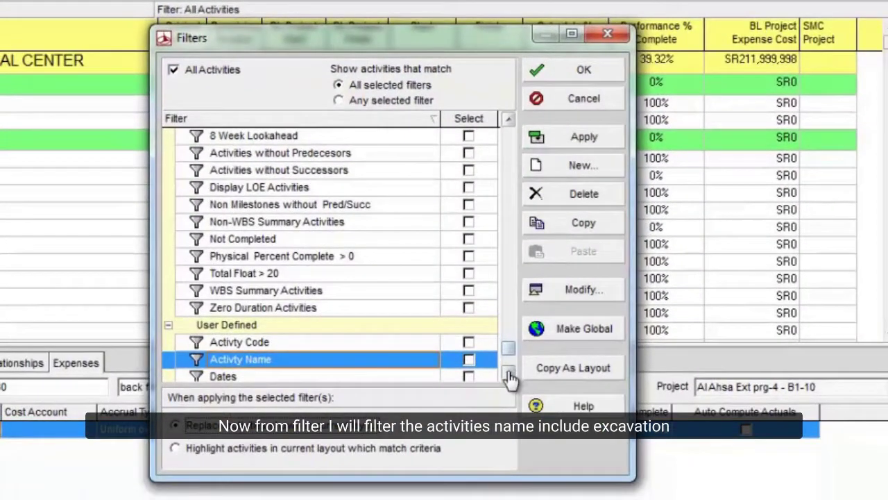
left_click(510, 375)
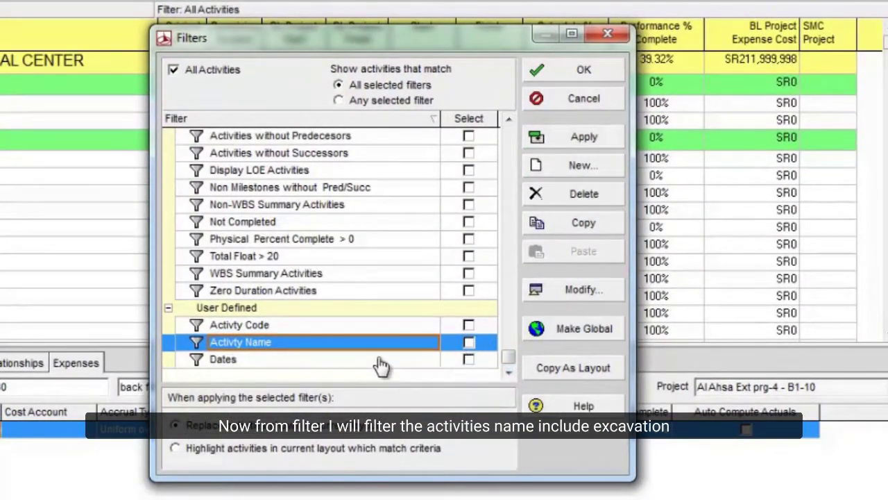
left_click(469, 342)
Change the Activty Name filter's criterion to Activity Name contains 'Excavation'.
left_click(537, 290)
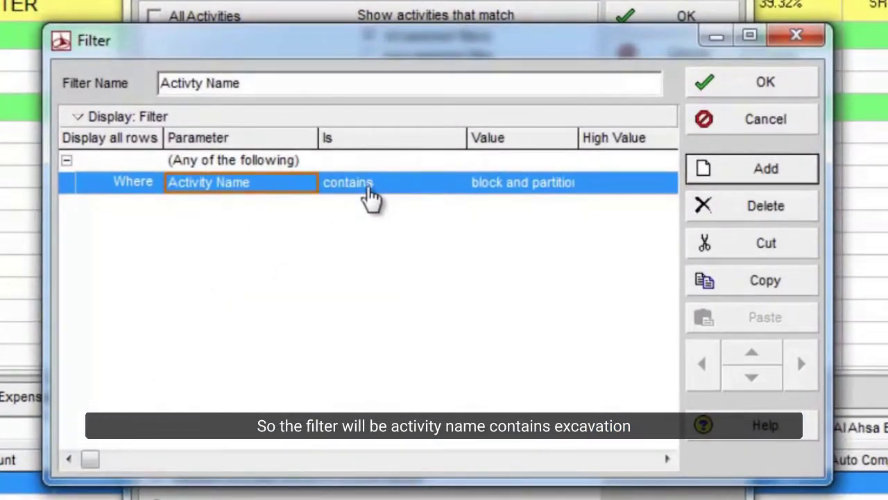
left_click(351, 194)
left_click(533, 192)
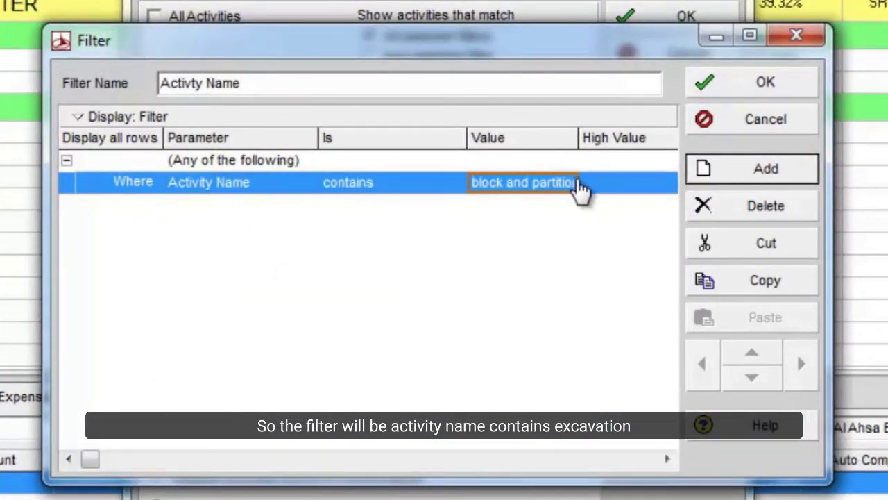
left_click(579, 186)
type("E")
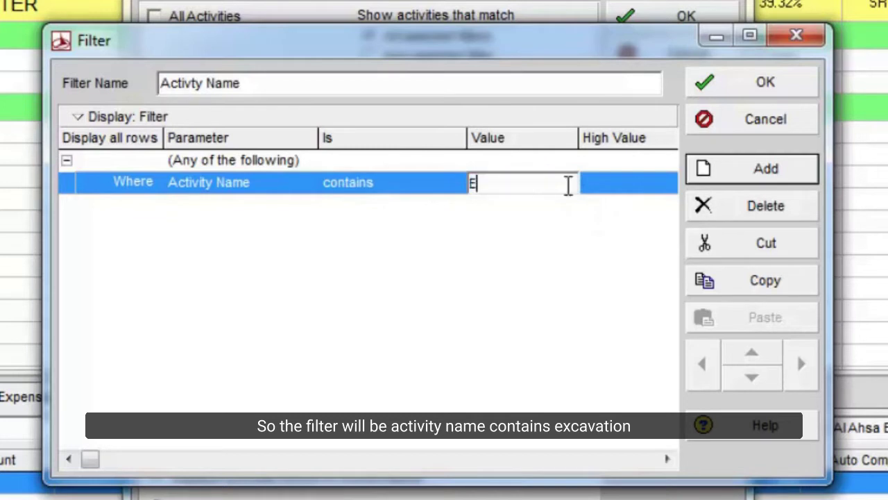
type("xcavat")
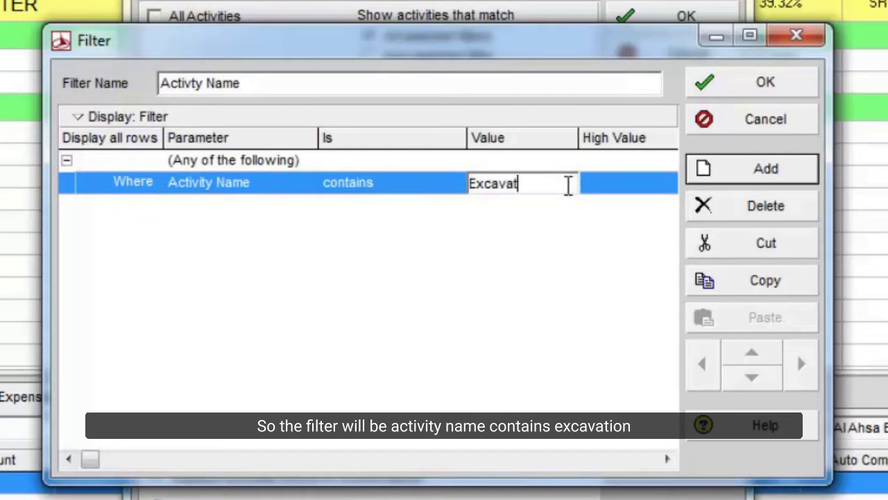
type("ion")
left_click(578, 218)
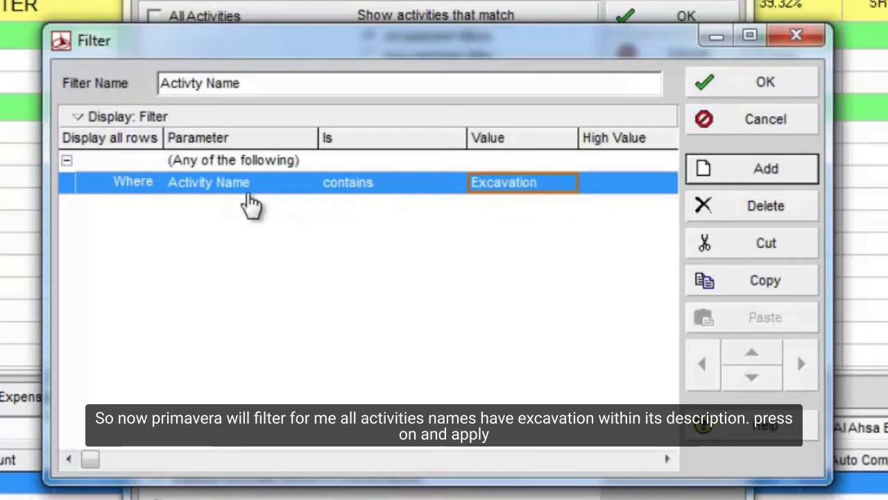
left_click(709, 84)
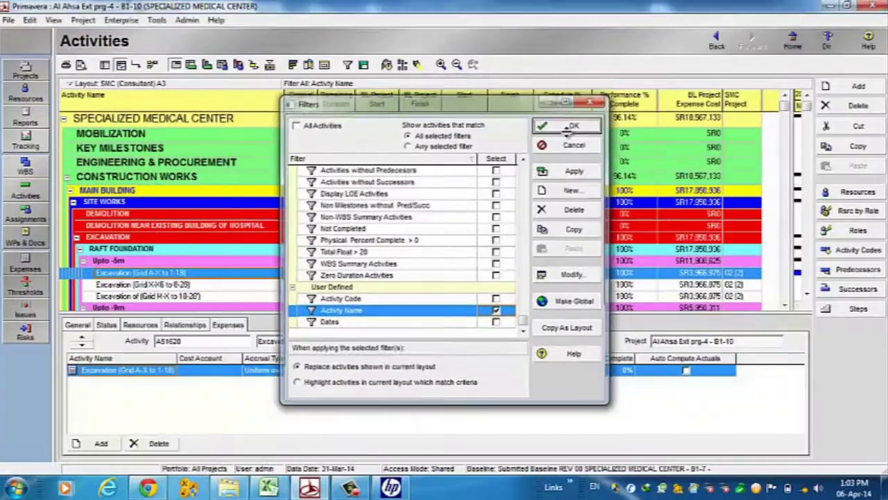
Apply the Activty Name filter and scroll through the remaining Excavation activities.
left_click(569, 127)
left_click_drag(786, 106, 789, 120)
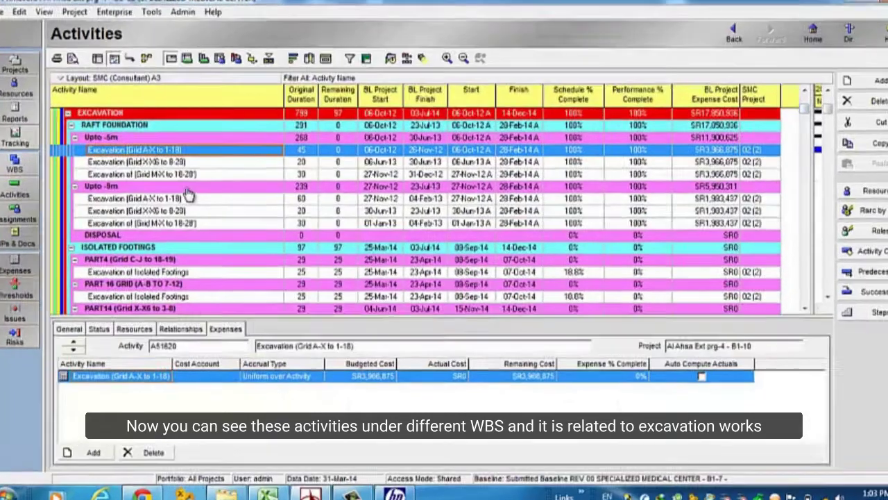
scroll(201, 194, "down", 6)
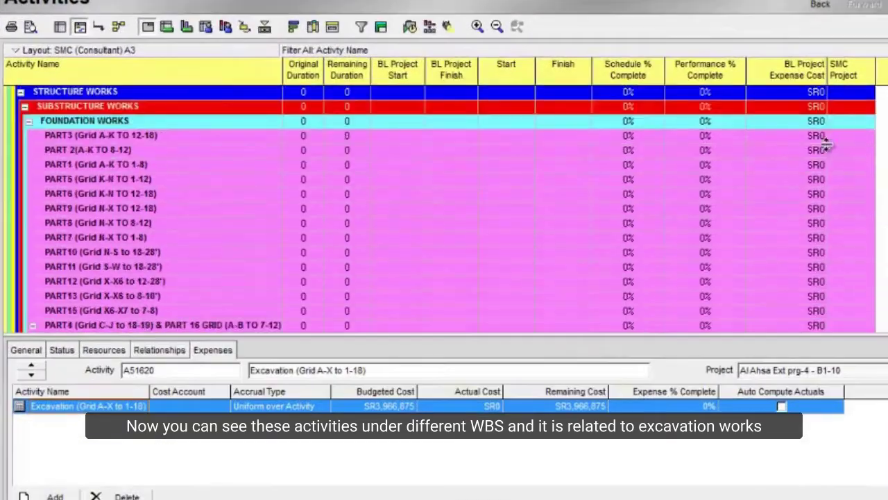
scroll(444, 208, "down", 10)
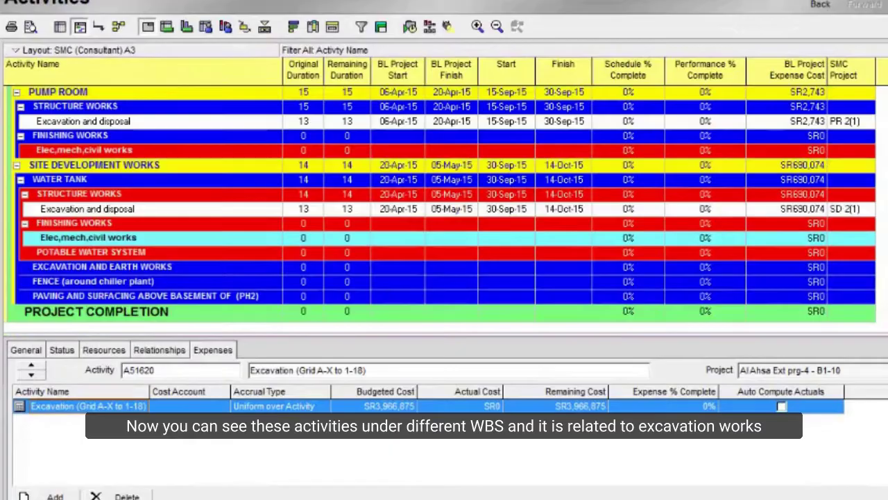
scroll(444, 208, "up", 20)
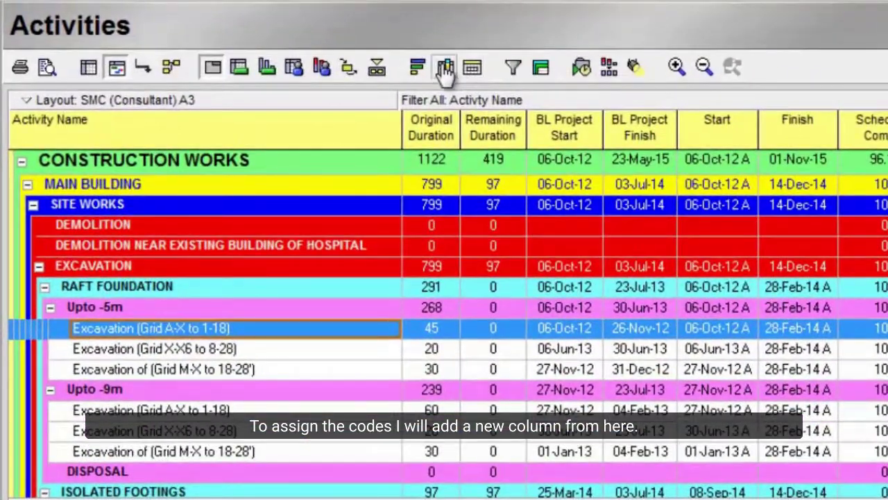
Add the SMC Project code from Activity Codes - Project as the table's last column.
left_click(445, 68)
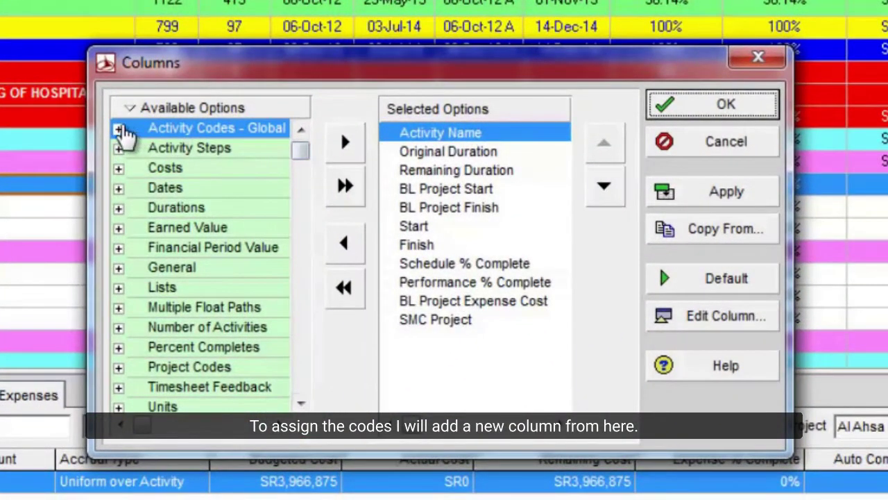
left_click(444, 321)
left_click(357, 250)
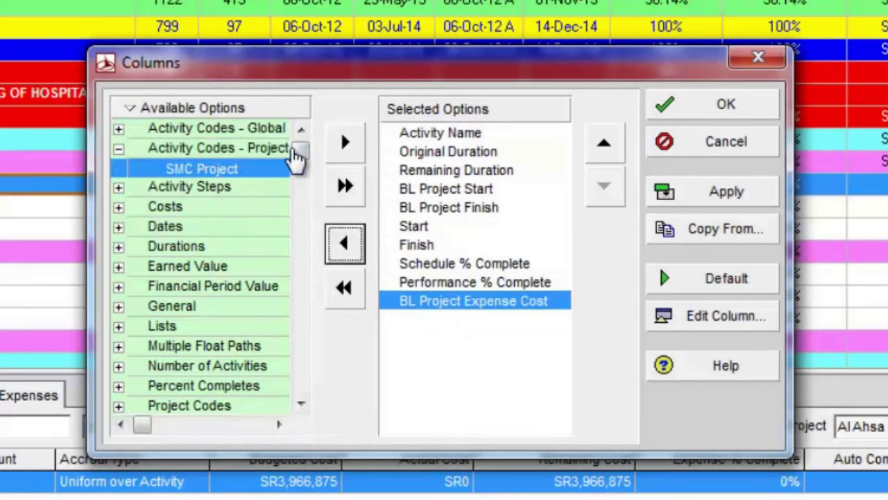
left_click(117, 149)
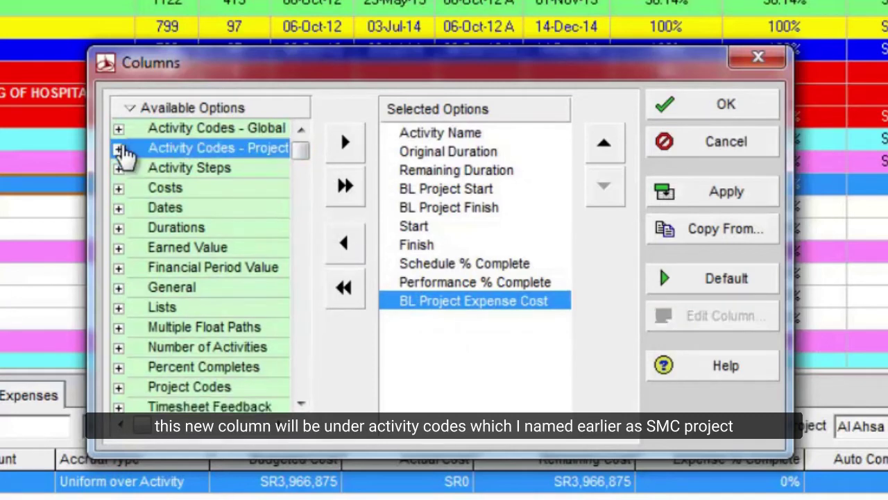
left_click(118, 150)
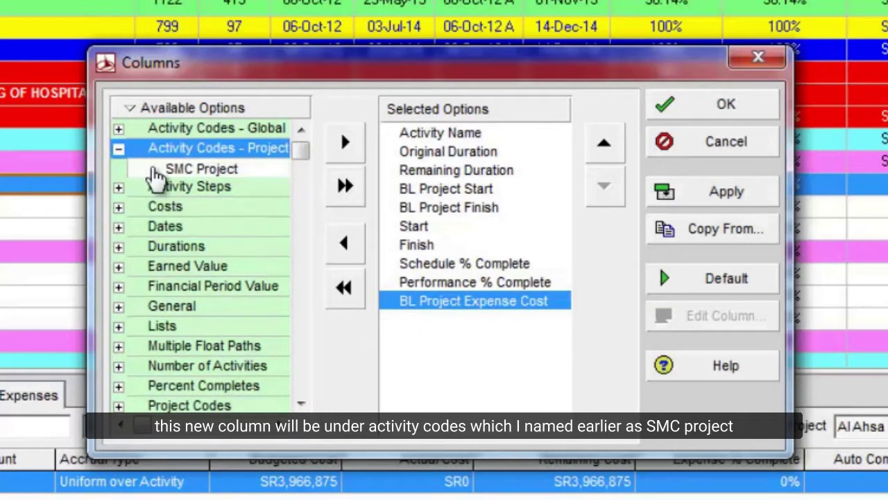
left_click(200, 169)
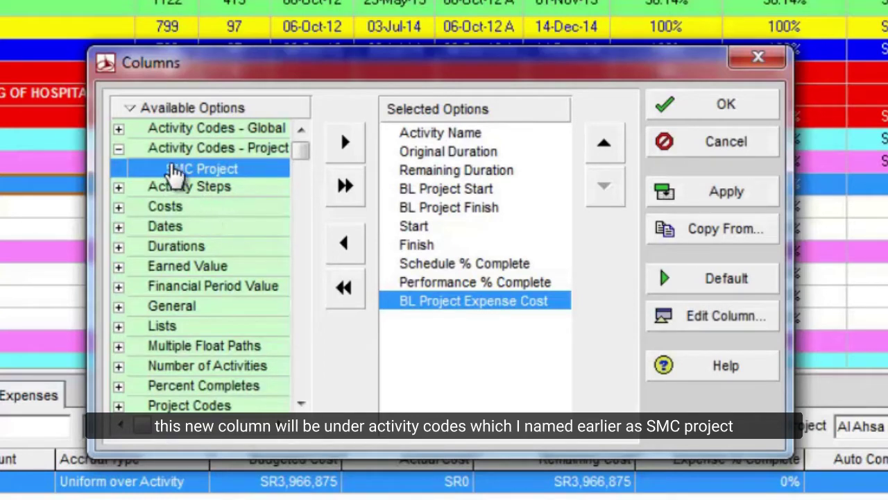
left_click(348, 149)
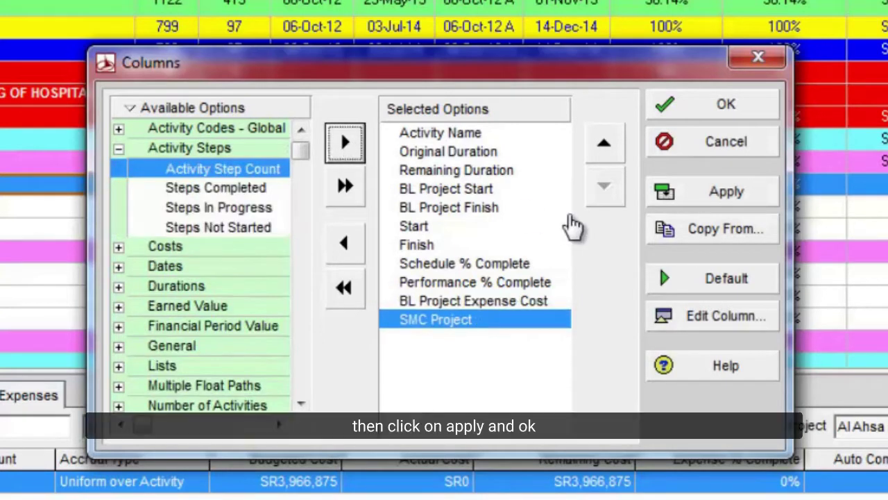
left_click(683, 194)
left_click(693, 112)
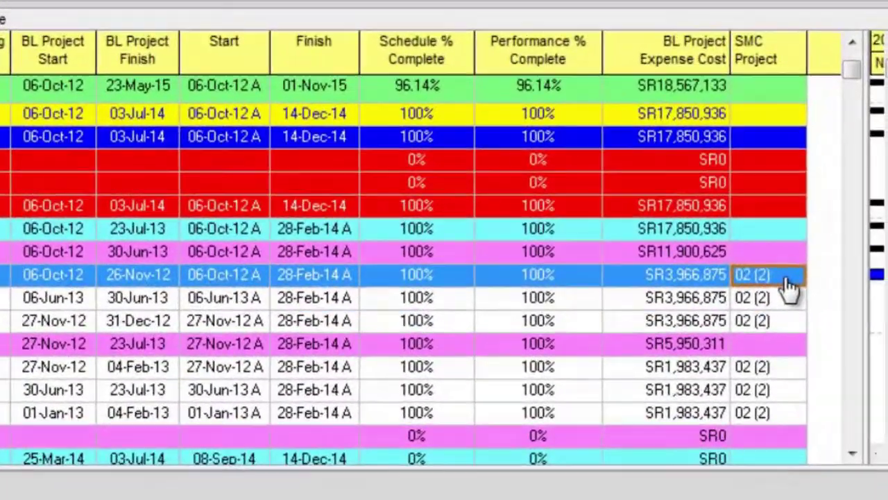
Set the Excavation (Grid A-X to 1-18) activity's SMC Project code to 02 (2) Excavation.
double_click(871, 237)
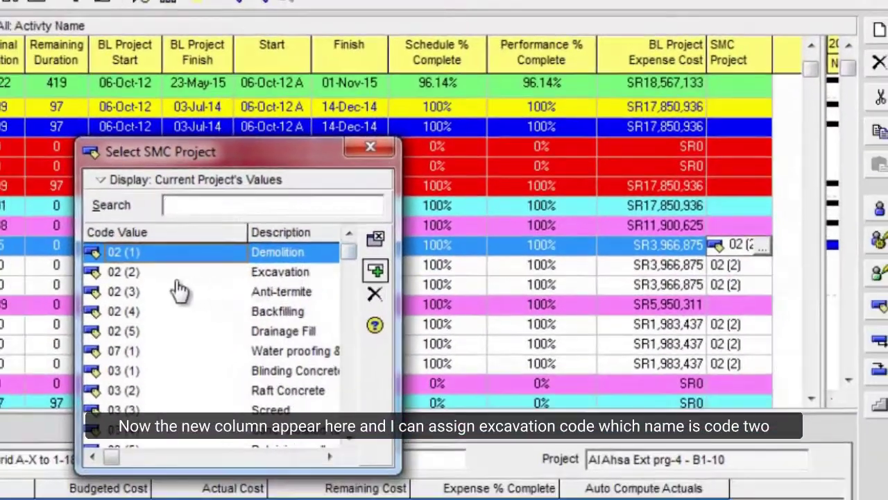
left_click(276, 276)
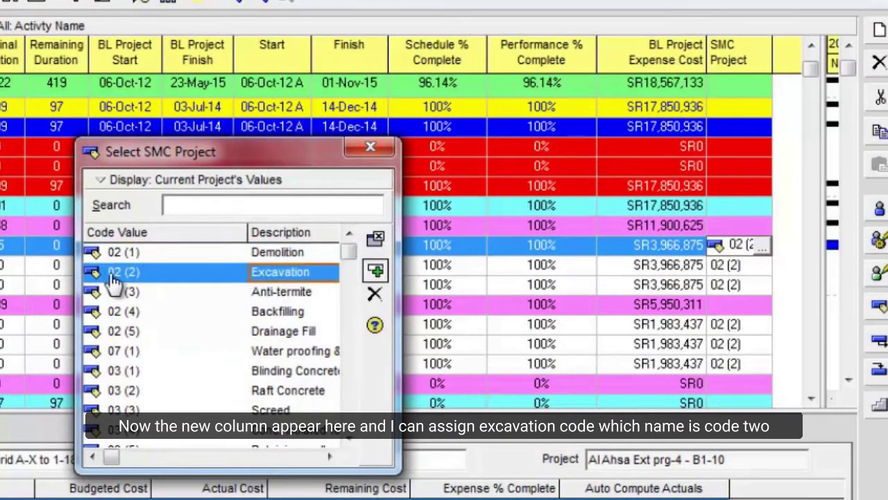
double_click(309, 272)
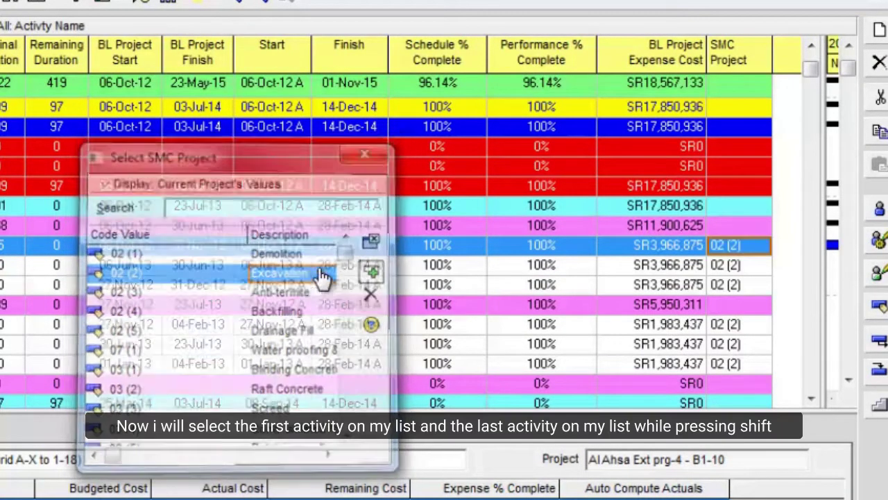
left_click(738, 262)
left_click(738, 243)
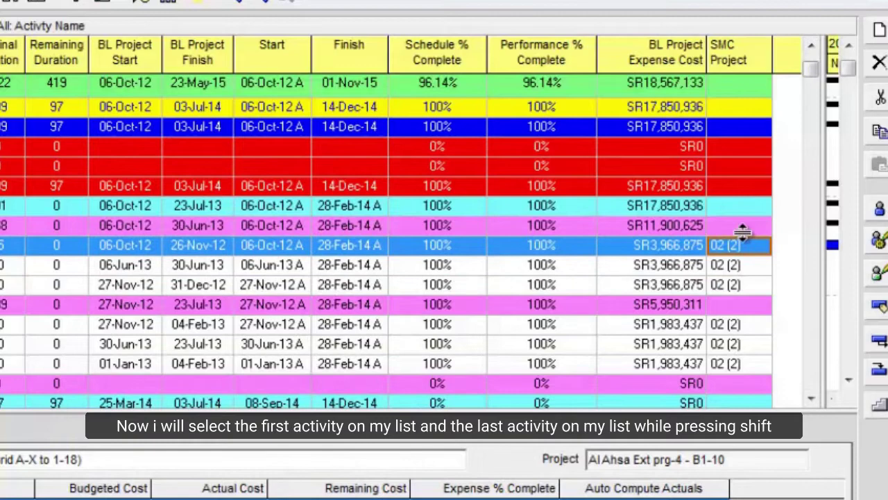
left_click_drag(812, 68, 832, 381)
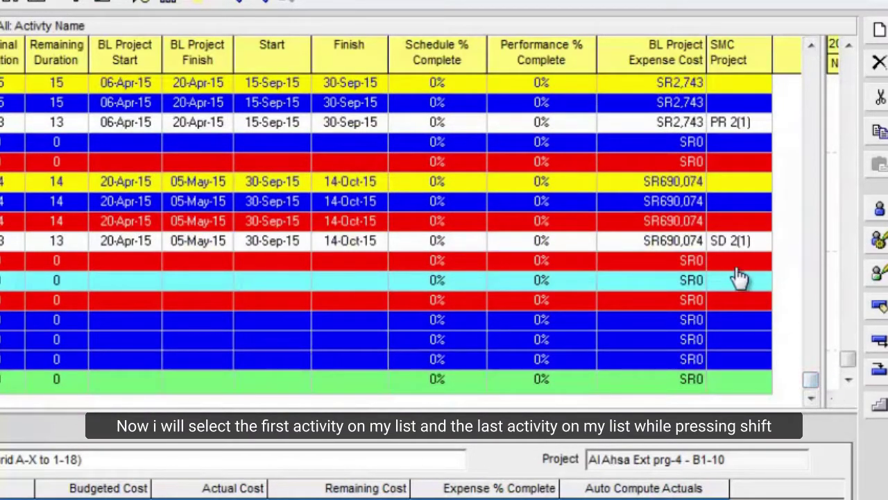
Fill code 02 (2) down the SMC Project cells of all selected excavation activities.
left_click(759, 242, "shift")
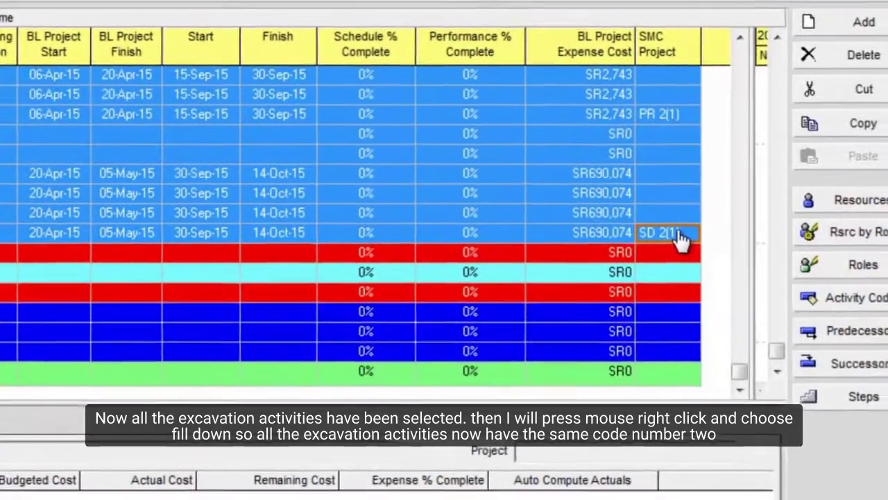
right_click(760, 242)
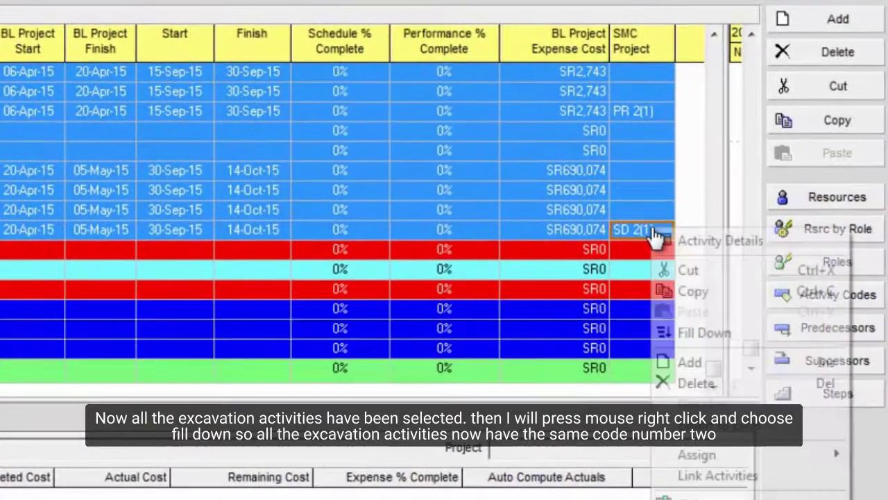
left_click(677, 332)
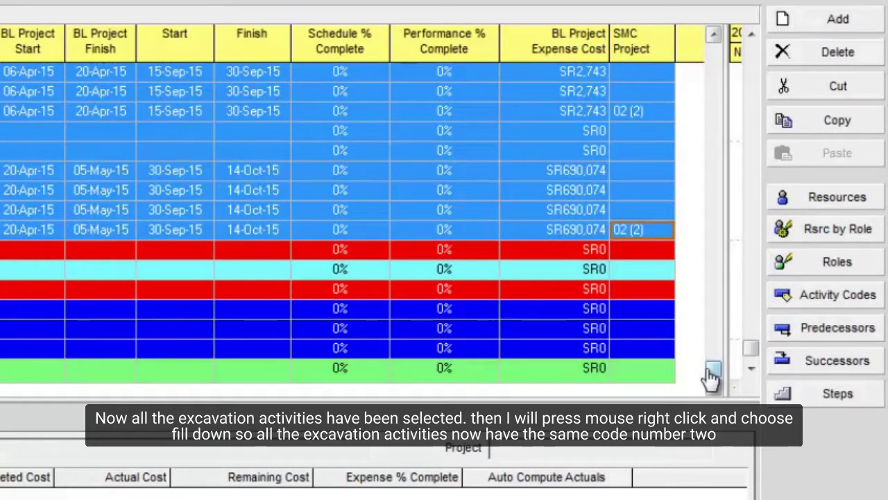
scroll(712, 374, "up", 2)
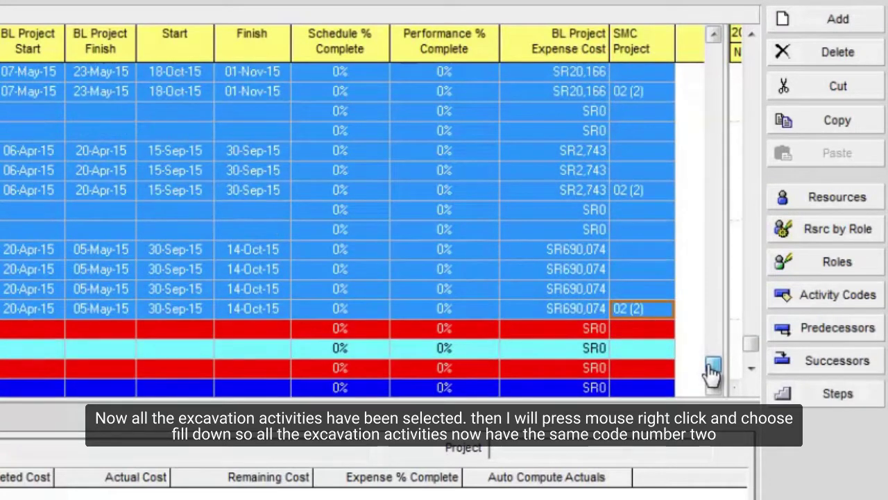
left_click_drag(712, 375, 715, 55)
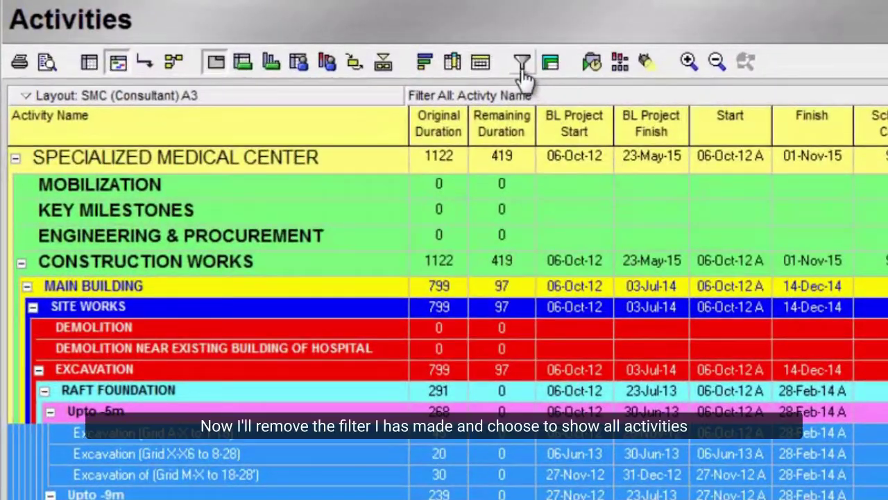
Replace the Excavation name filter with the All Activities filter.
left_click(525, 64)
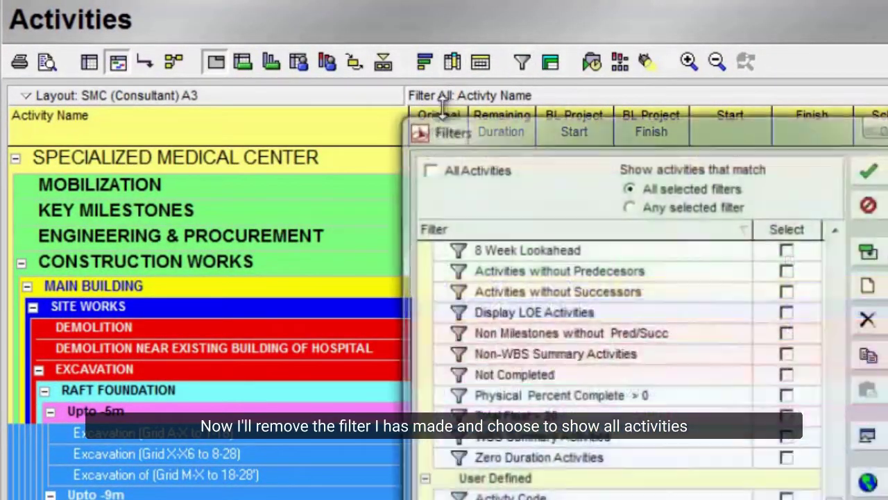
left_click(435, 171)
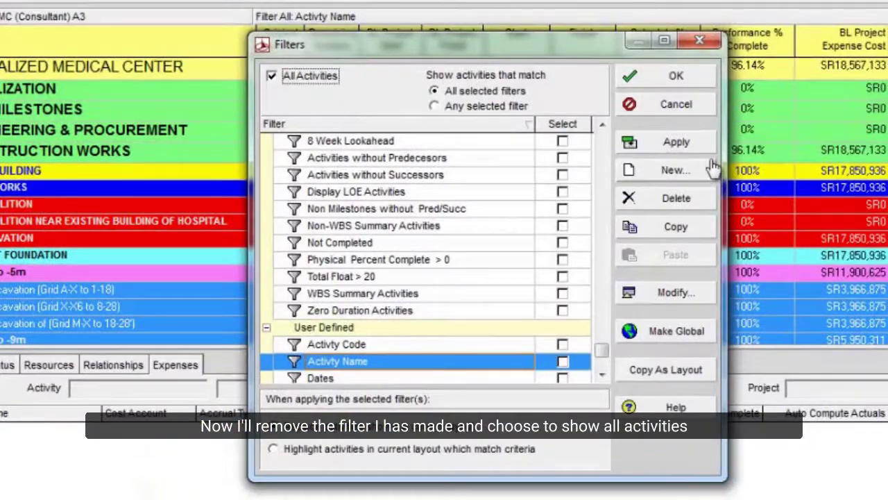
left_click(687, 140)
left_click(707, 76)
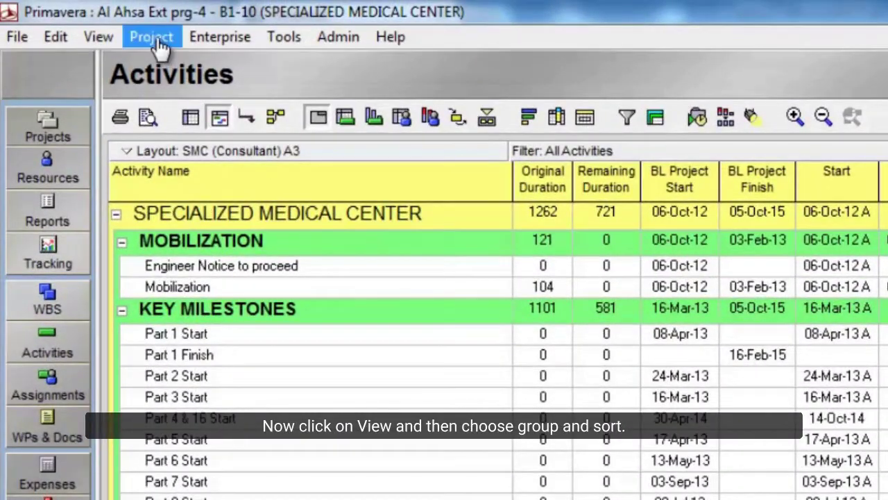
Set Group and Sort to group by SMC Project, giving Demolition and Excavation bands with totals.
left_click(95, 38)
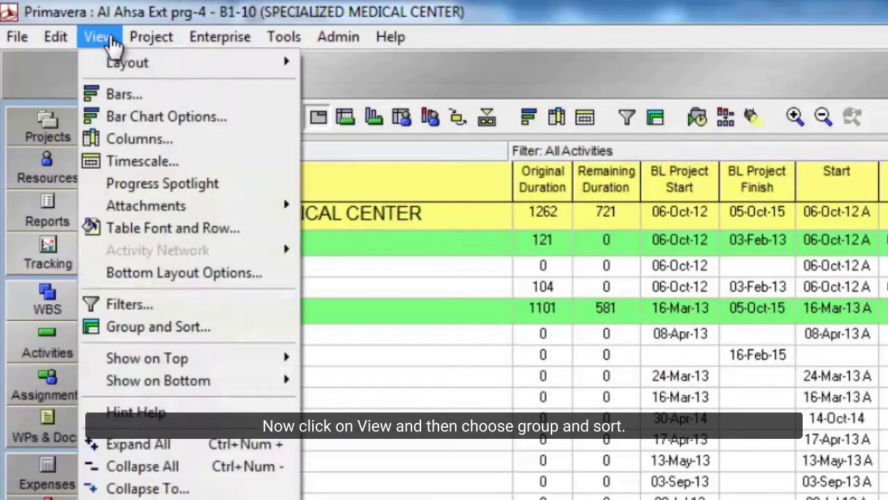
left_click(165, 327)
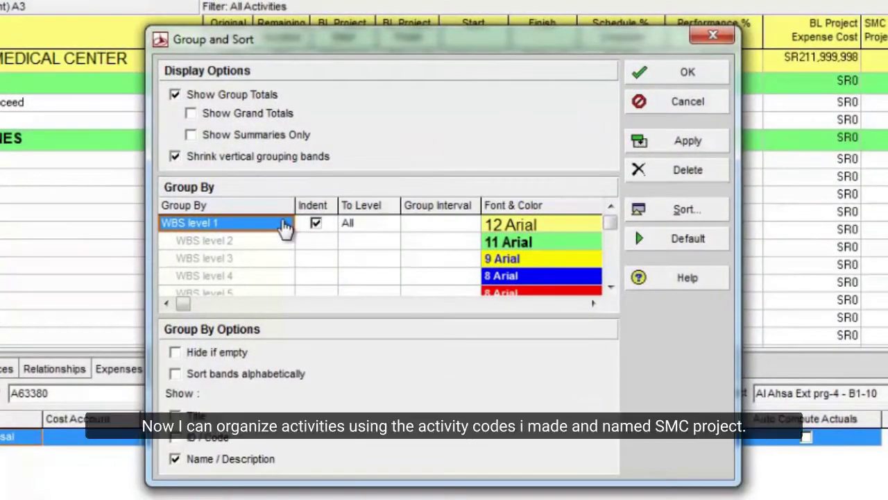
left_click(349, 261)
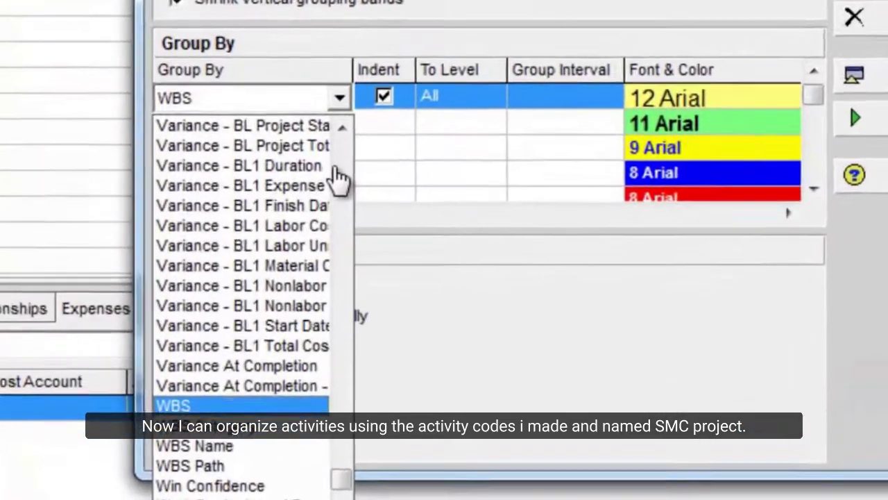
key("s")
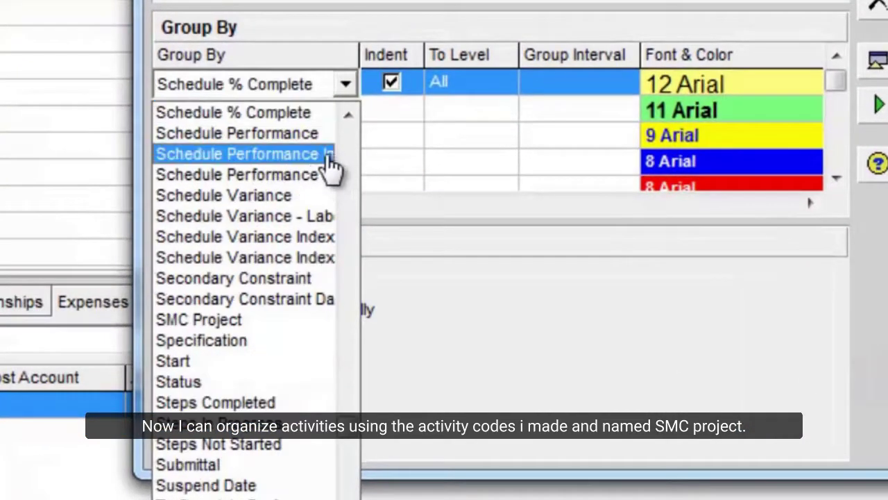
left_click(261, 321)
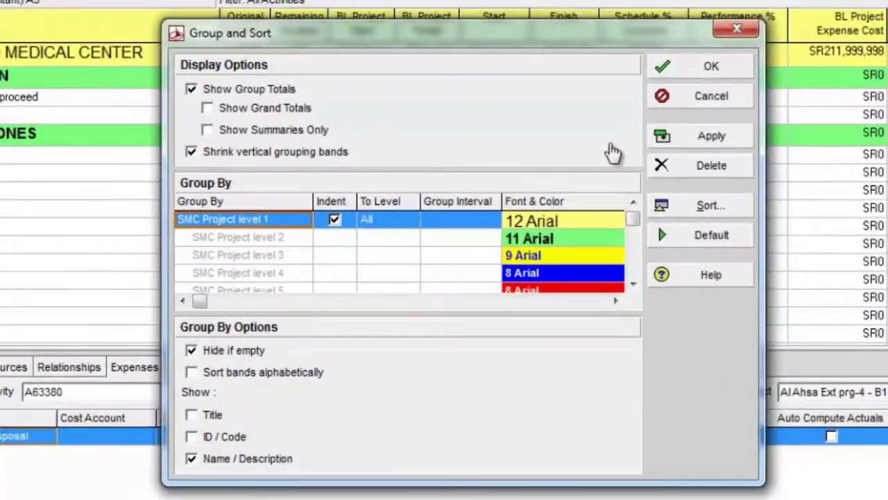
left_click(735, 82)
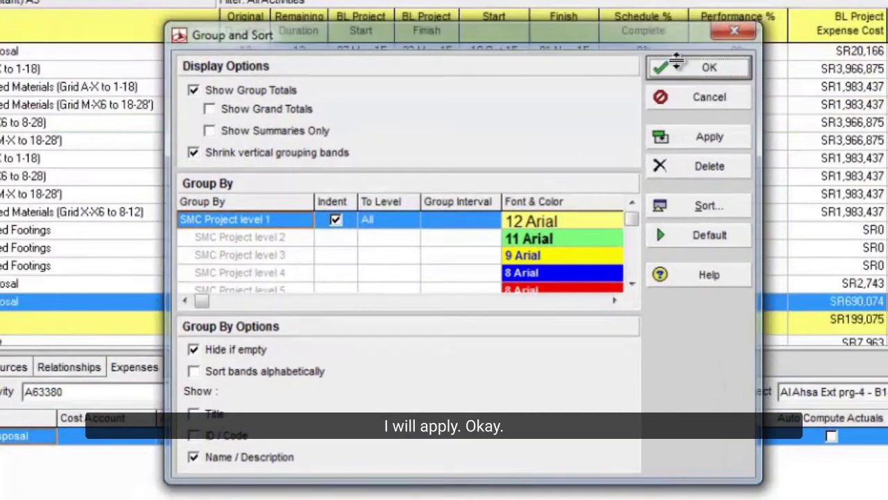
left_click(678, 65)
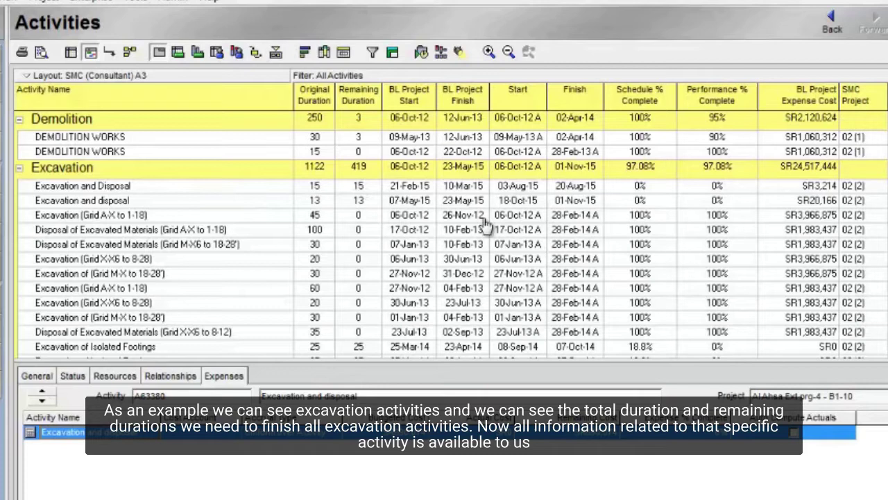
left_click(257, 187)
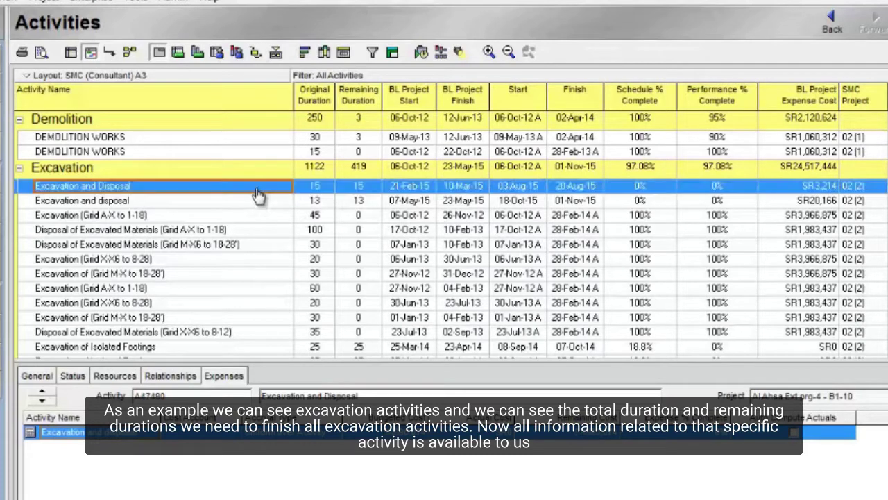
left_click(318, 168)
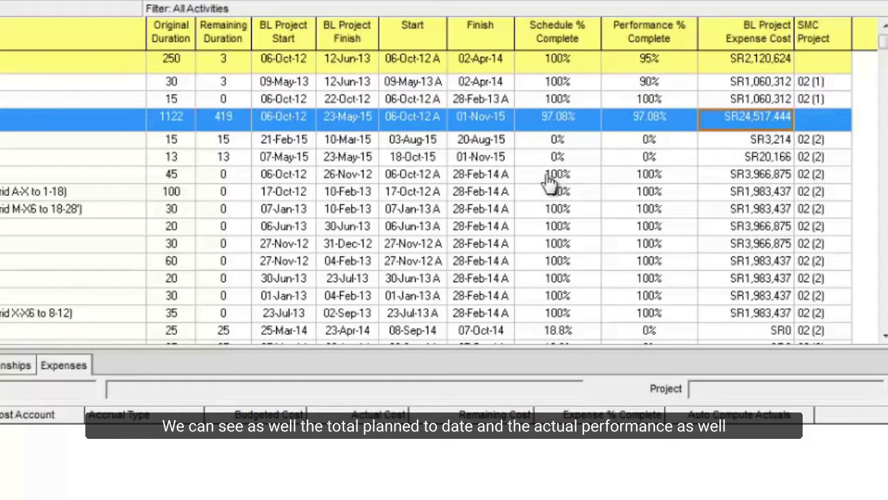
scroll(476, 188, "down", 6)
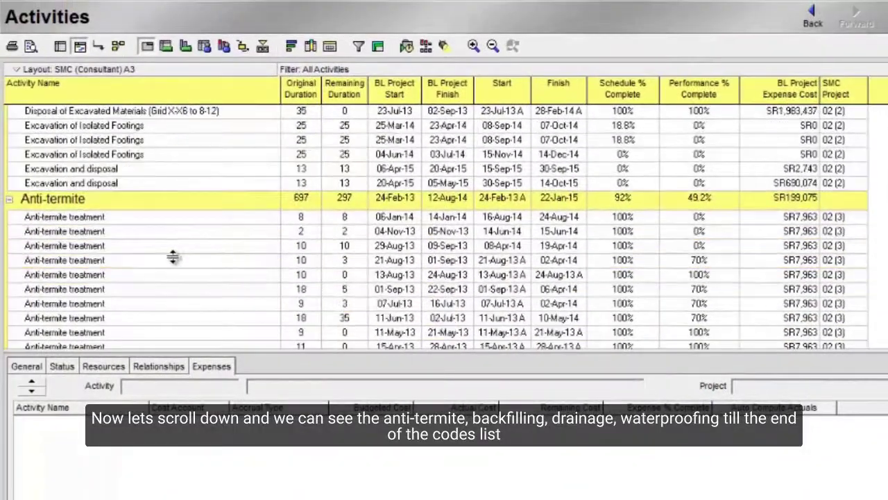
scroll(67, 179, "down", 10)
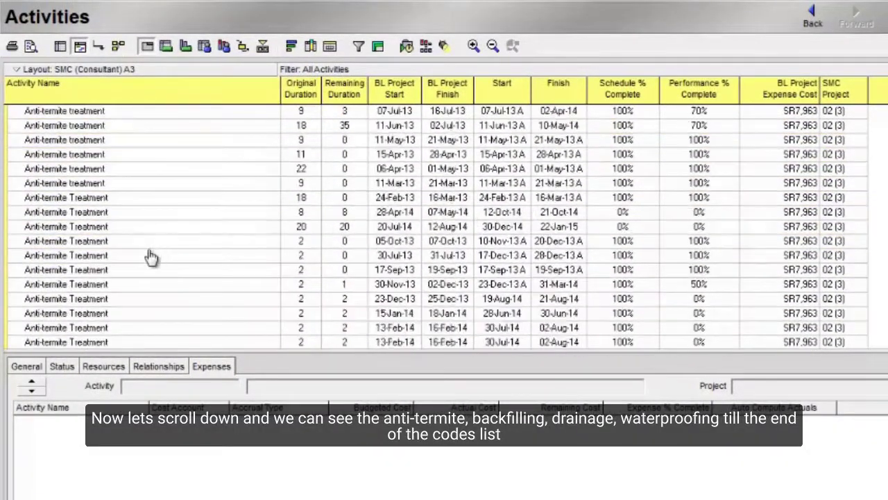
scroll(73, 255, "down", 12)
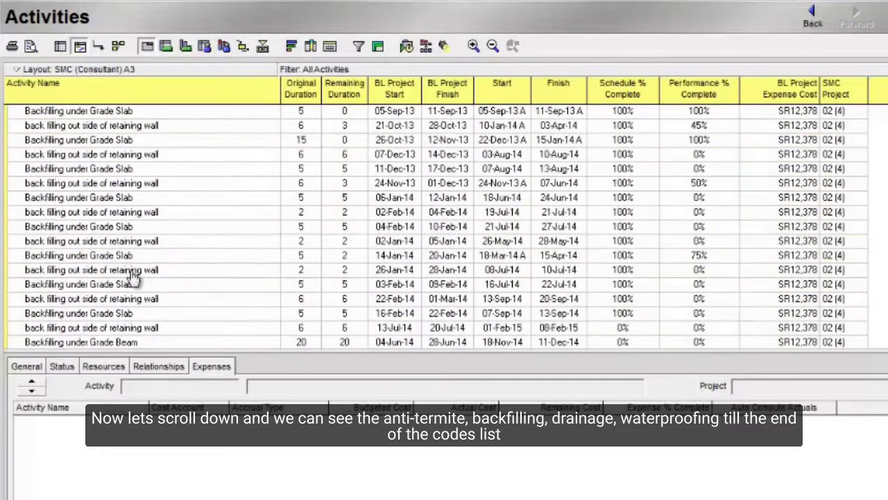
scroll(99, 257, "down", 12)
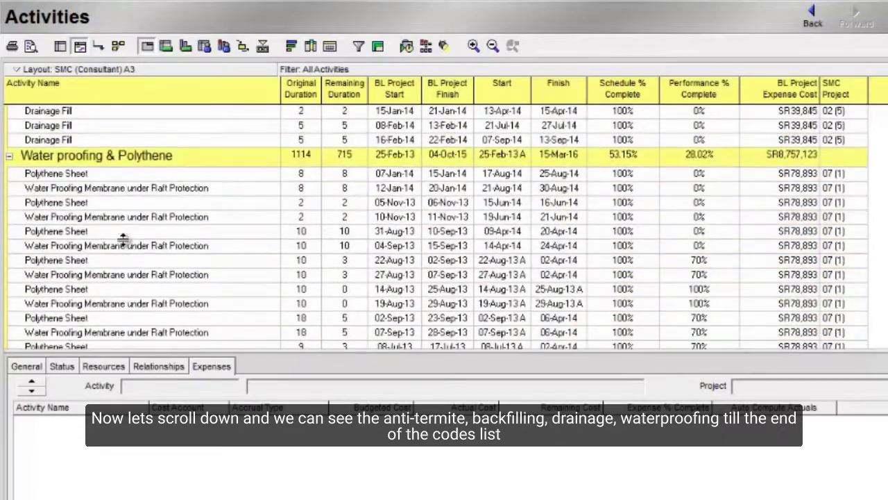
scroll(235, 235, "down", 12)
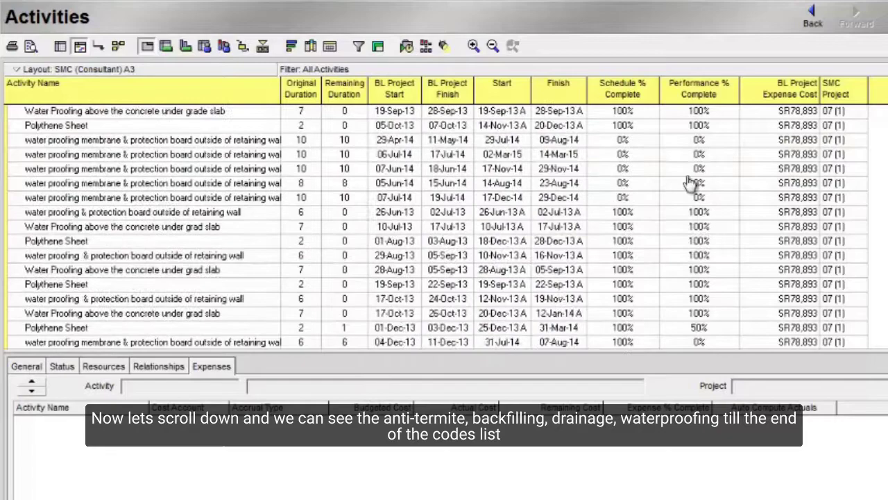
scroll(437, 229, "down", 10)
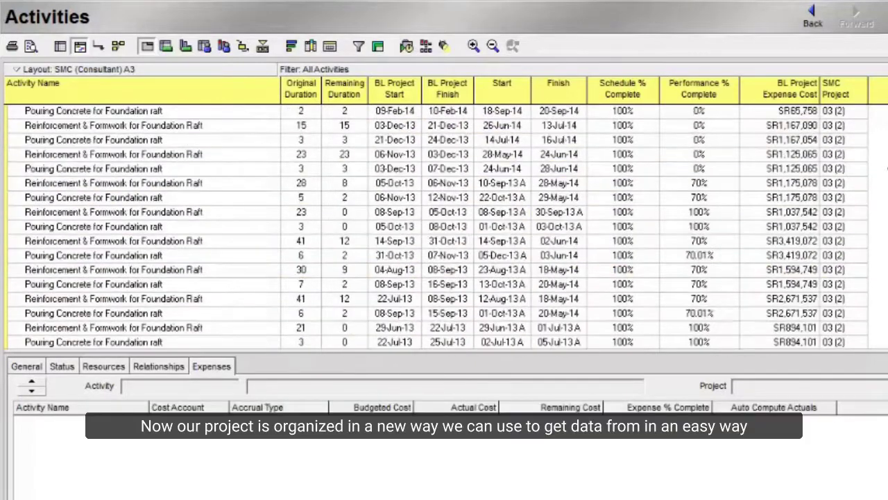
scroll(444, 225, "down", 3)
scroll(444, 229, "down", 15)
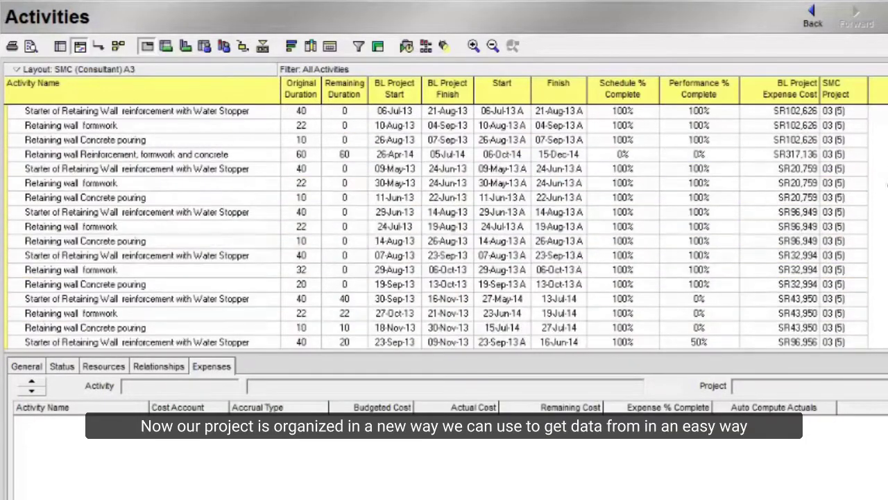
left_click(52, 161)
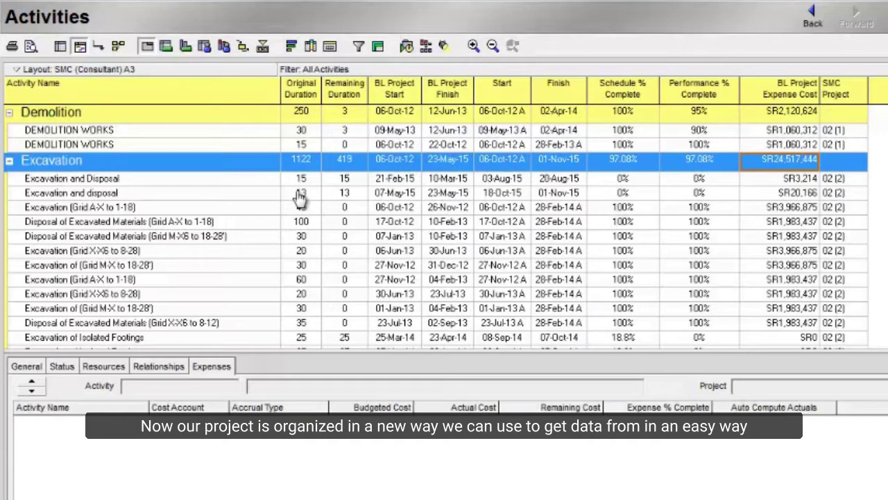
left_click(815, 194)
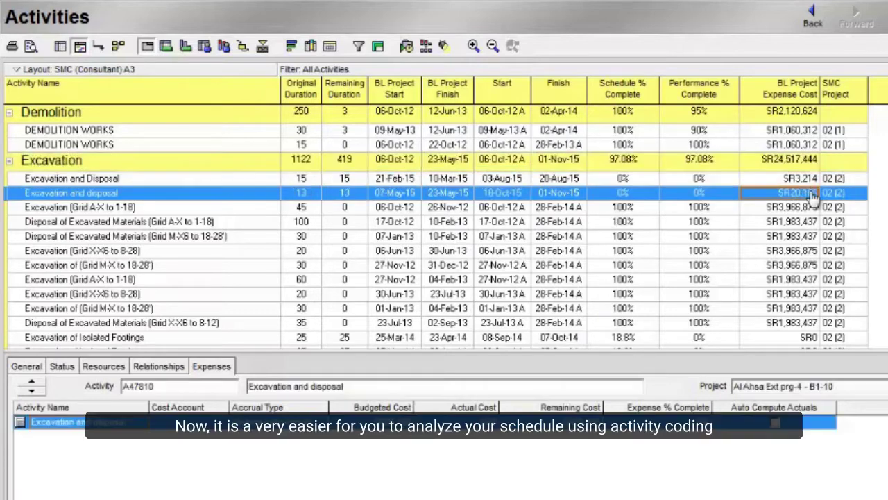
left_click(793, 161)
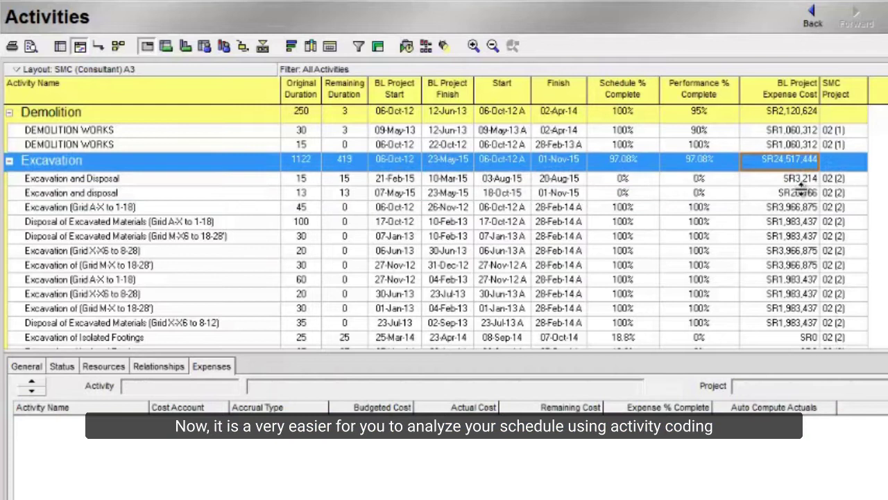